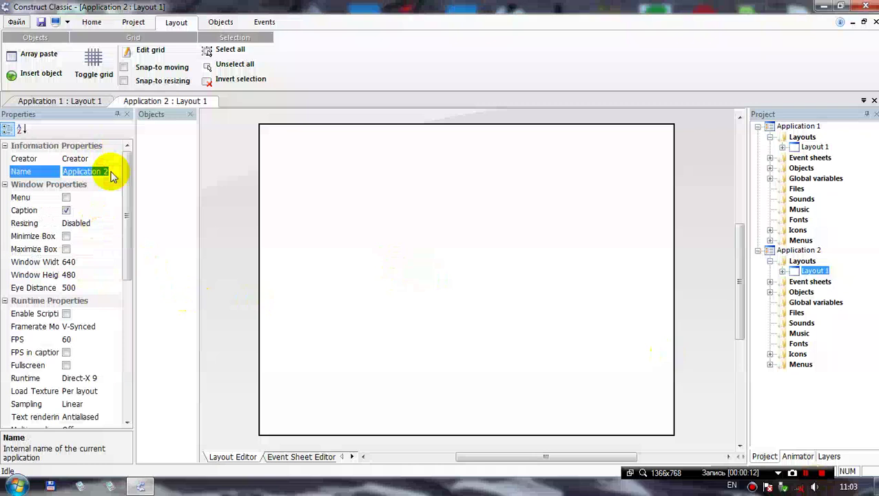
- Name the application UzBounce and enter the creator's name in its information properties
text(UzBo)
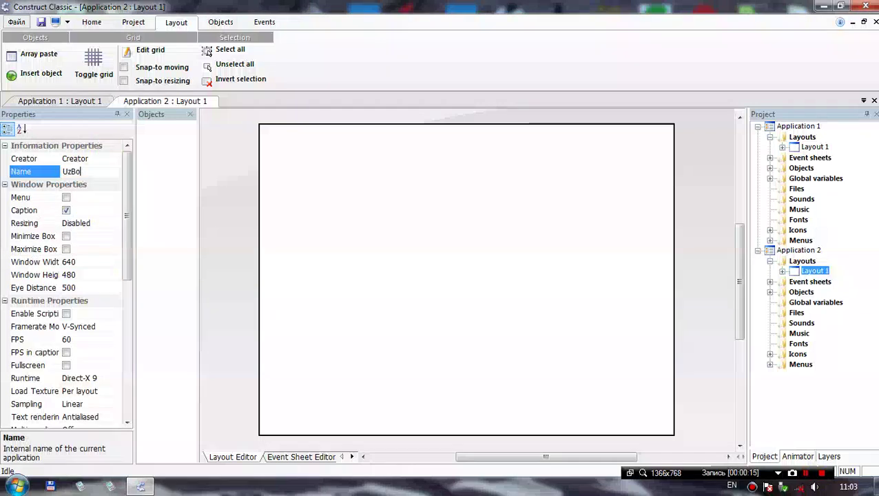
text(unce)
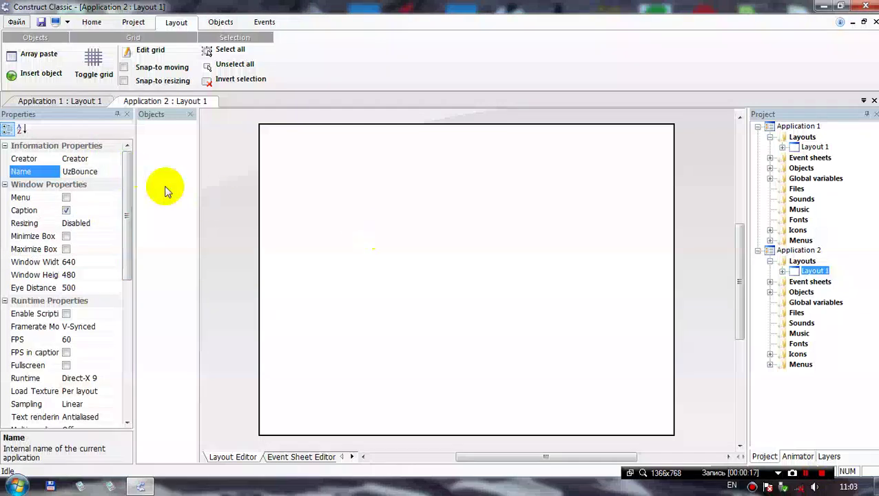
click(88, 159)
text(Husniddin BBD-Y)
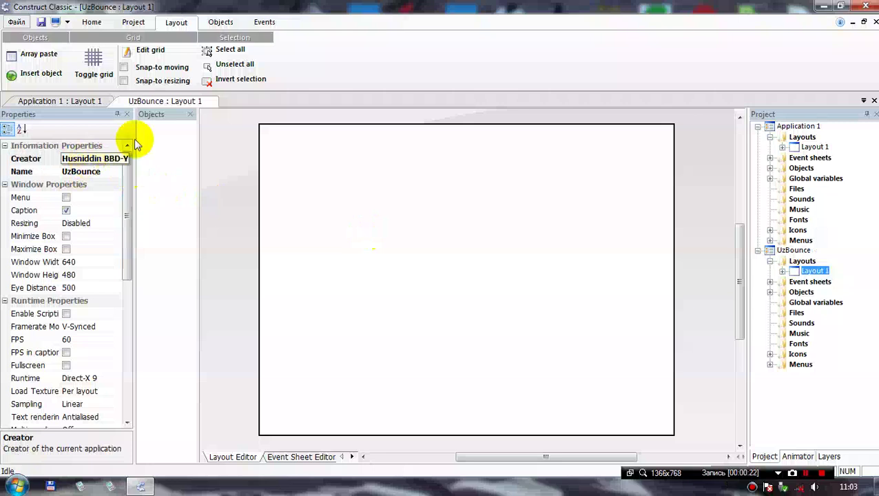
- Set the layout colour of Layout 1 to WebYellow
click(513, 363)
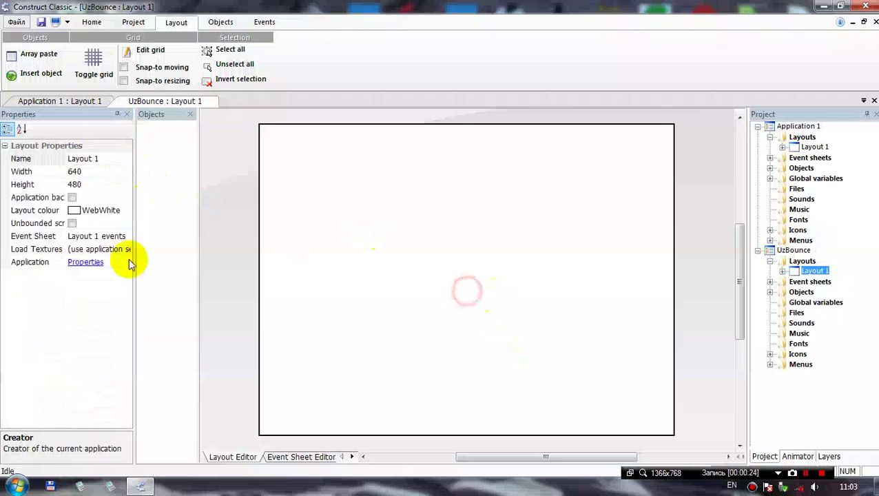
click(124, 211)
click(126, 211)
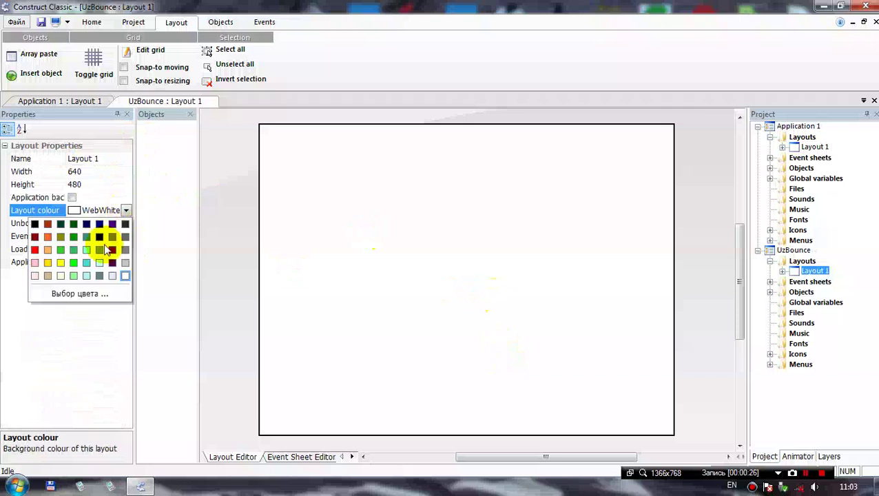
click(61, 265)
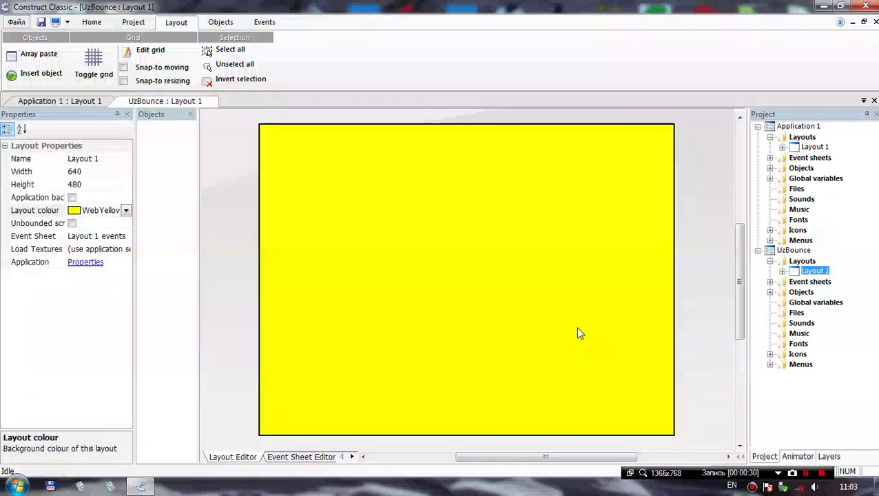
- Insert a Sprite object and place it in the upper middle of the yellow layout
click(527, 305)
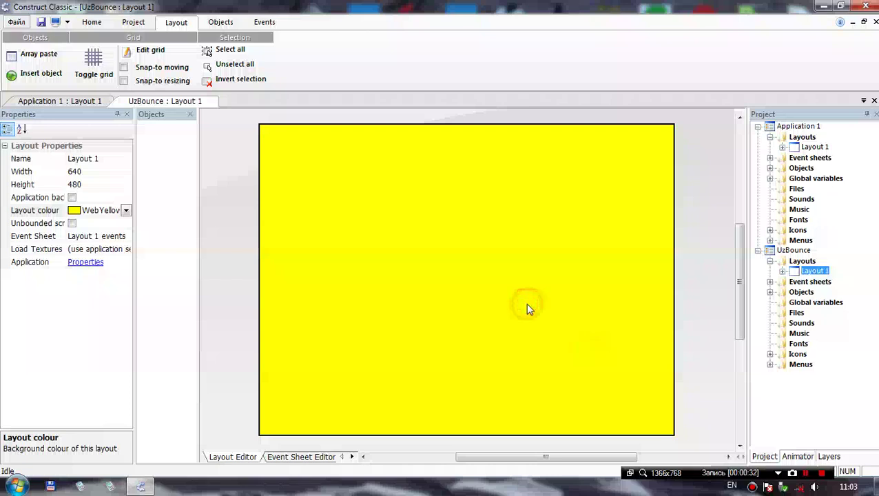
double_click(499, 301)
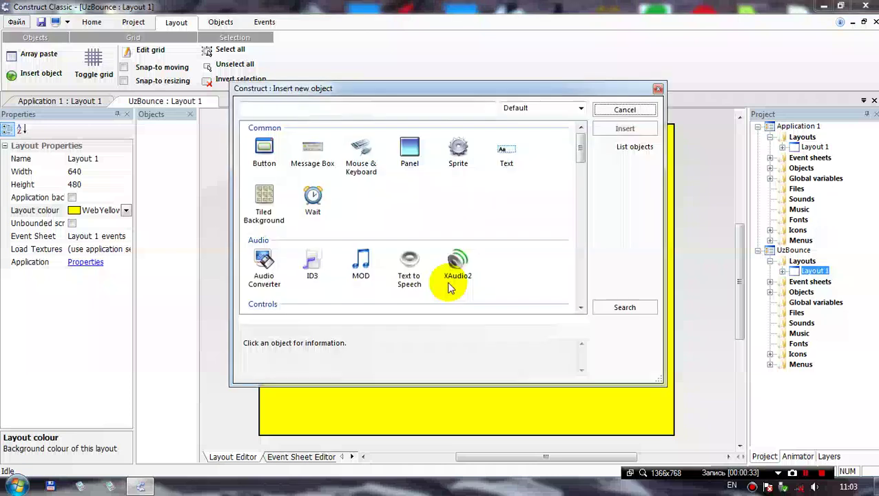
click(460, 144)
double_click(460, 144)
click(470, 220)
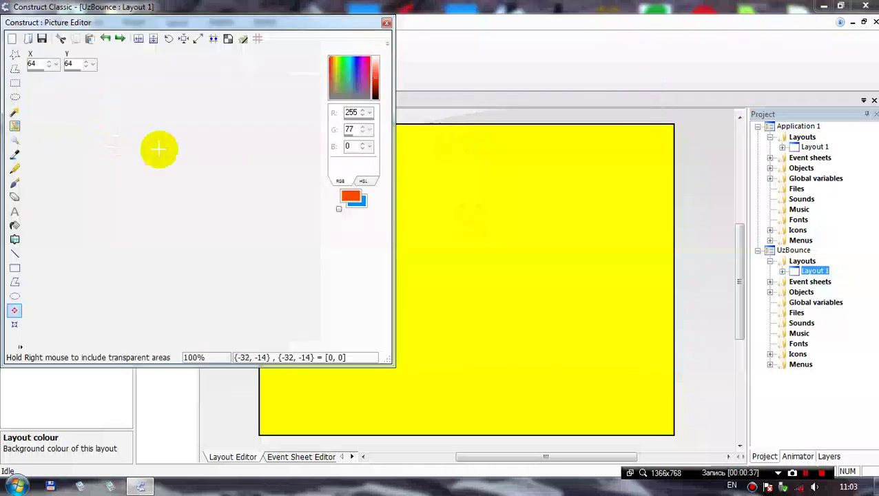
- Draw a blue-filled circle with an orange outline that nearly fills the sprite's canvas
double_click(329, 23)
scroll(441, 222, up, 2)
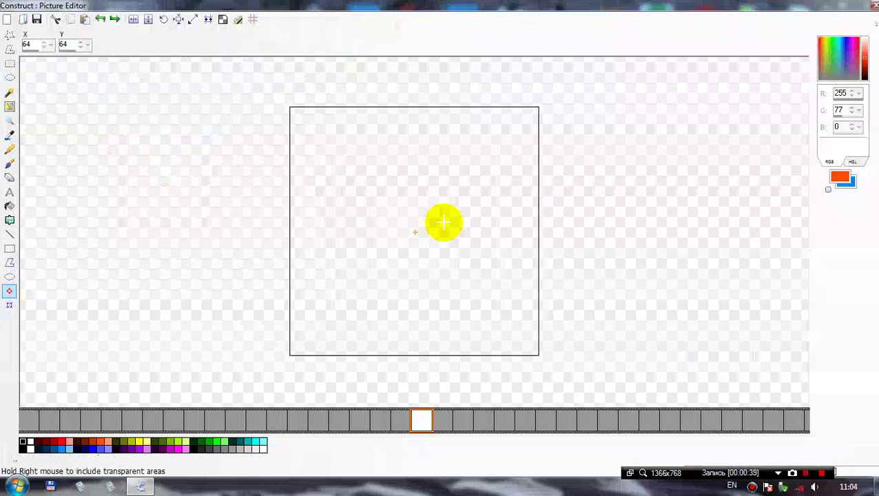
click(9, 276)
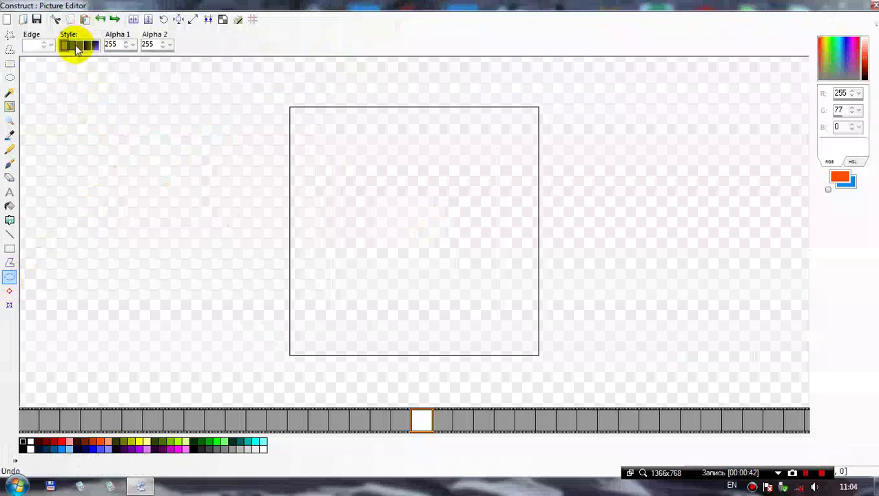
drag(297, 119, 529, 347)
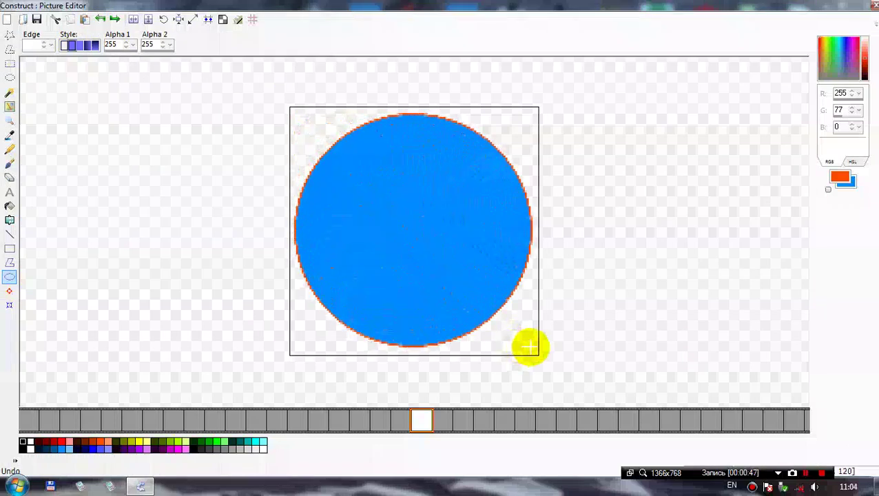
- Crop the sprite image to the circle and save the changes to the image
click(178, 21)
click(874, 7)
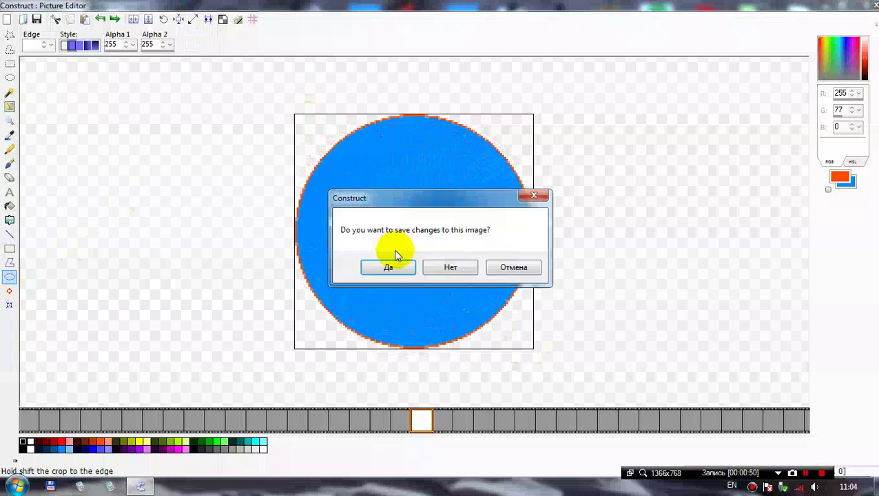
click(400, 267)
- Set the blue circle sprite's width and height to 32 pixels each
click(435, 215)
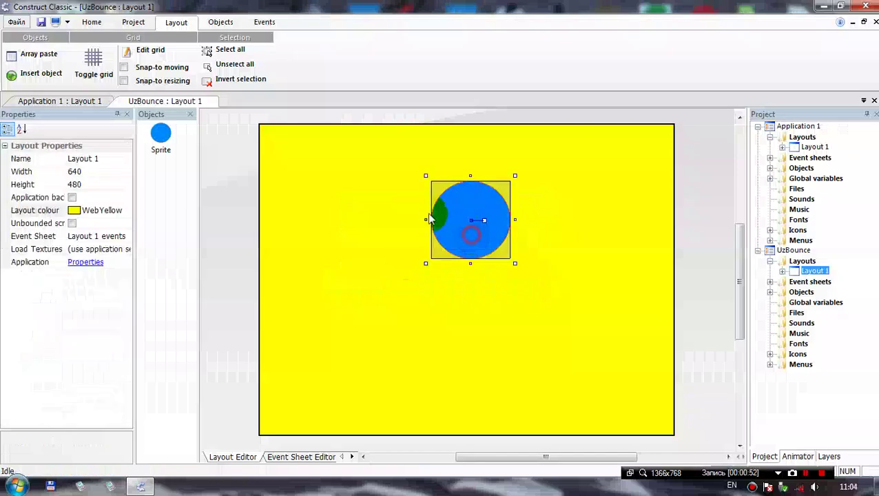
click(5, 145)
click(96, 215)
click(97, 216)
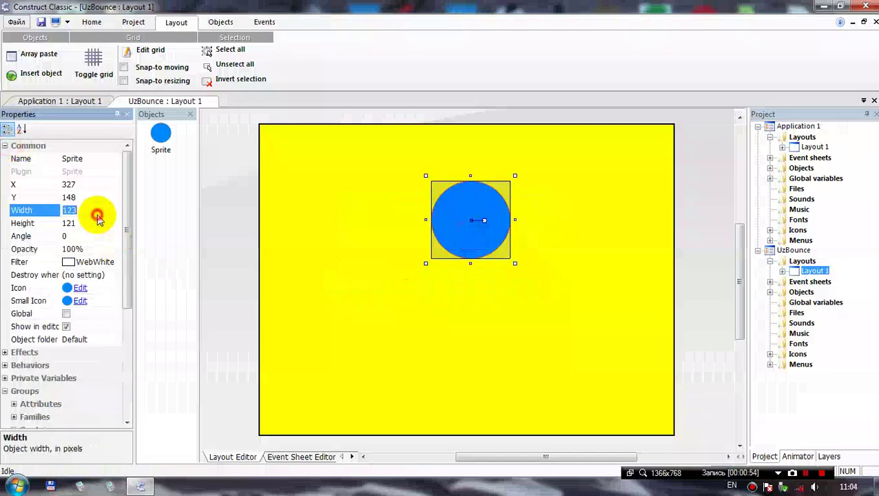
text(32)
key(Return)
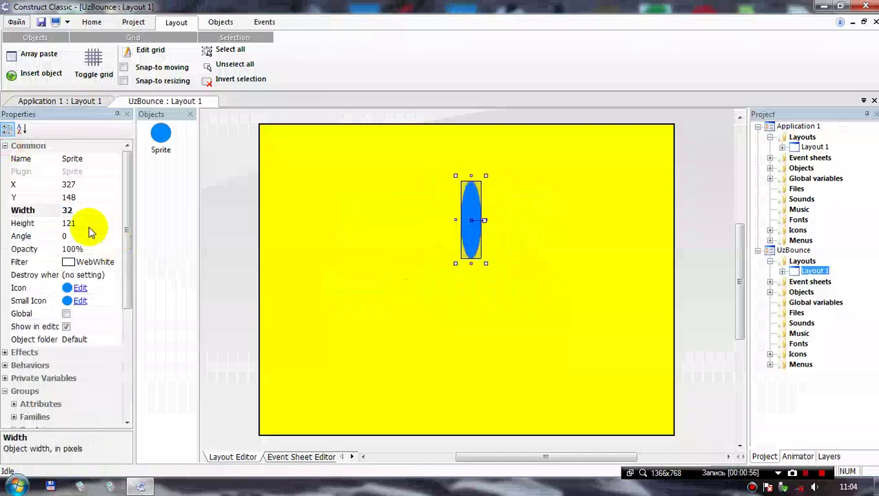
click(88, 229)
text(32)
key(Return)
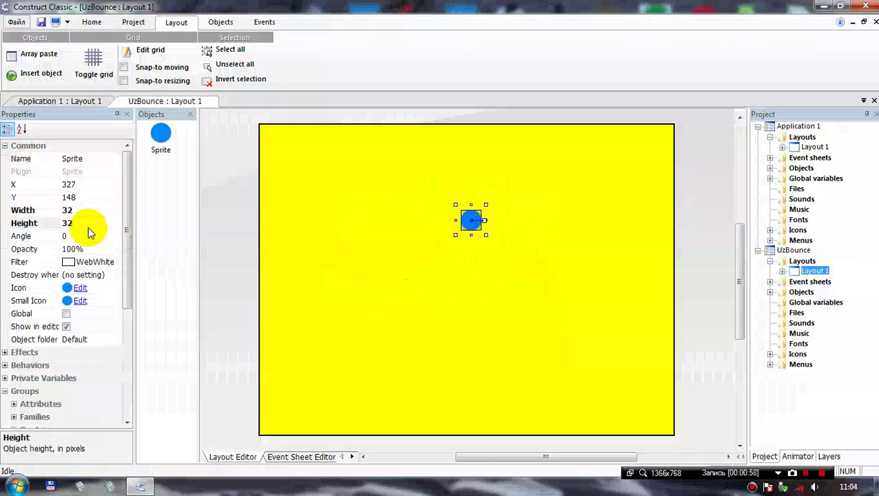
- Move the ball sprite to the lower half of the layout, left of centre, and deselect it
click(470, 339)
drag(471, 220, 394, 339)
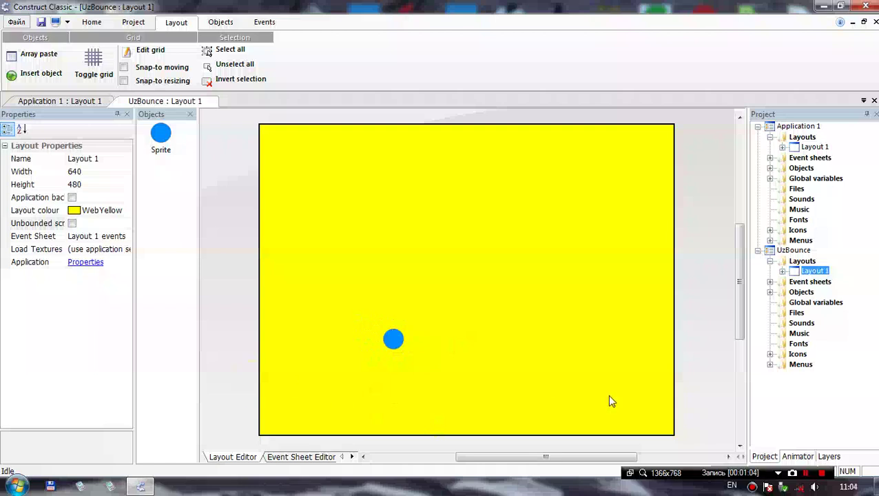
click(508, 391)
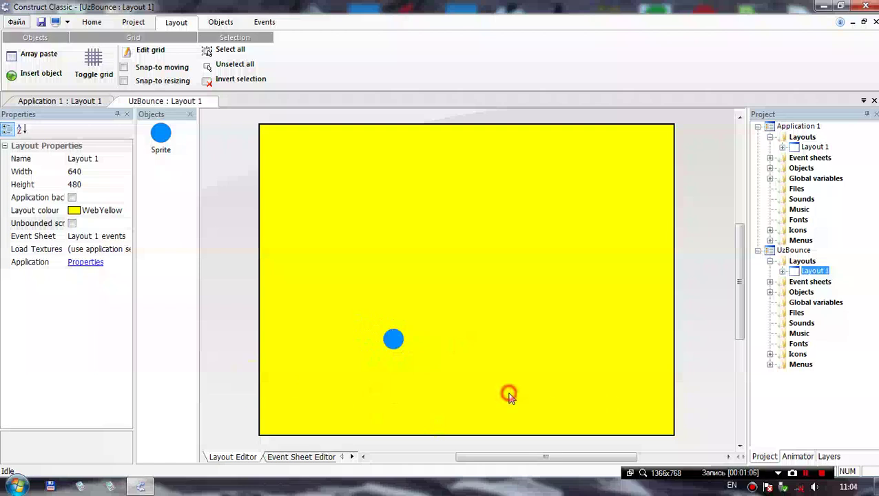
- Insert a Tiled Background object and place it just above the ball in the layout
double_click(505, 289)
click(265, 193)
double_click(266, 196)
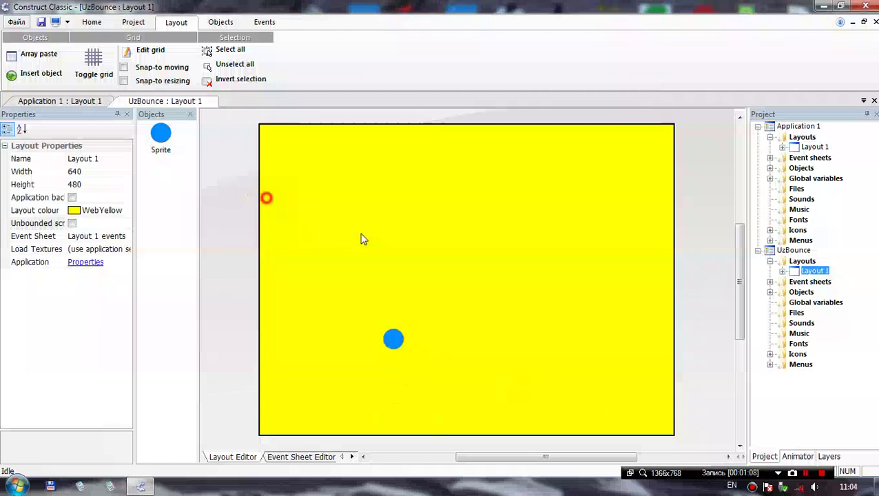
click(358, 273)
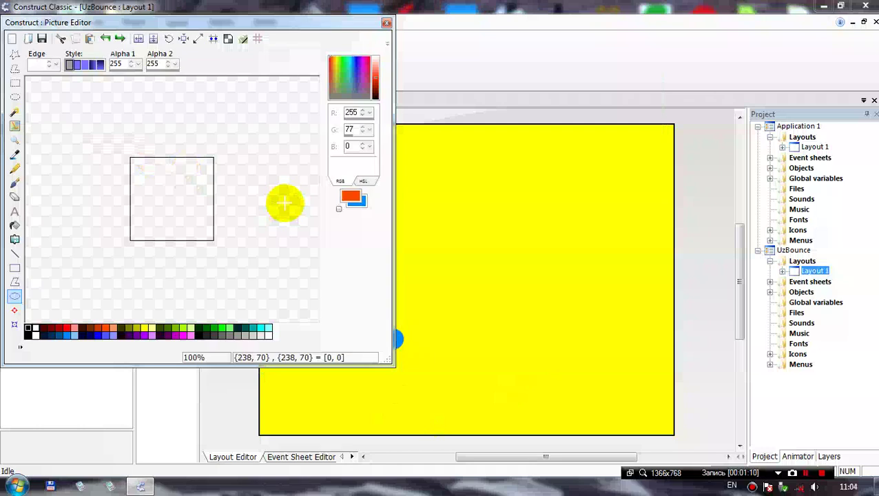
- Draw black brick joints with the Line tool: left upper edge, middle horizontal, centred lower vertical and top edge
scroll(158, 190, up, 1)
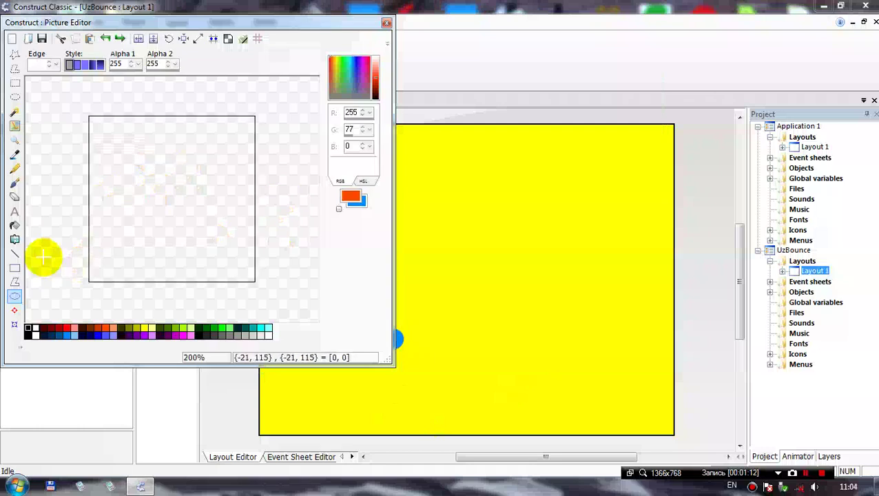
click(14, 253)
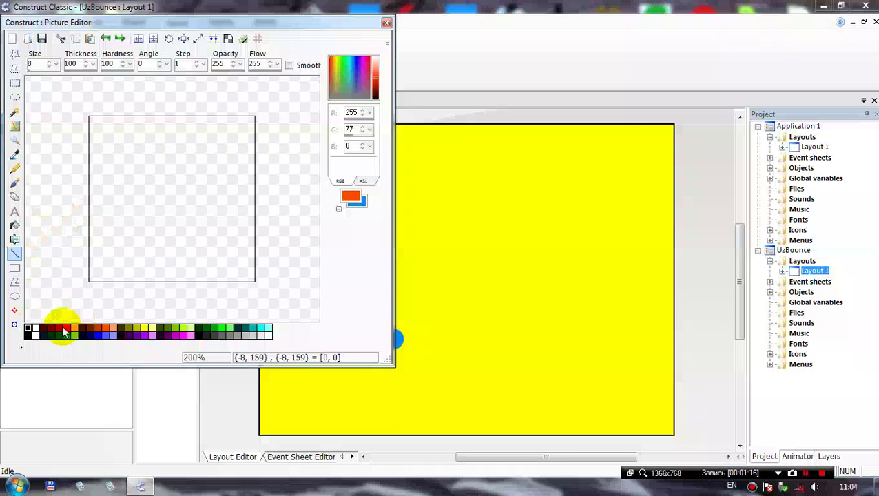
click(28, 329)
drag(93, 117, 92, 201)
drag(89, 201, 254, 201)
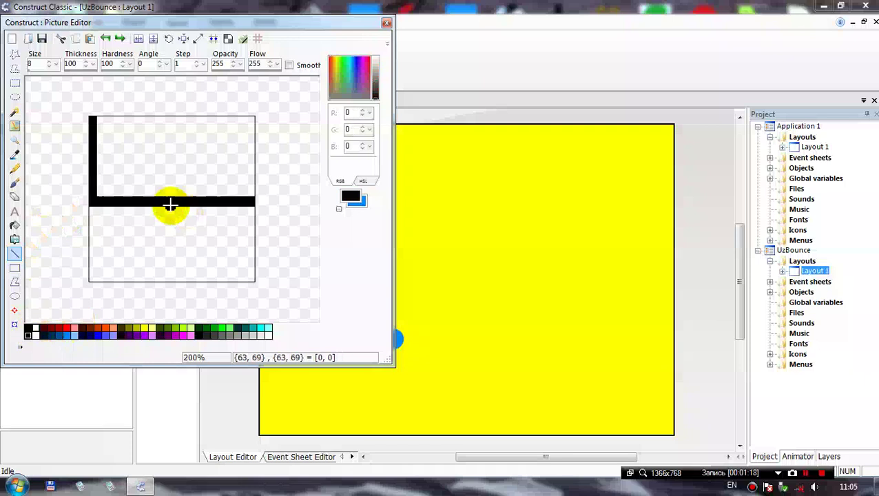
drag(170, 204, 170, 292)
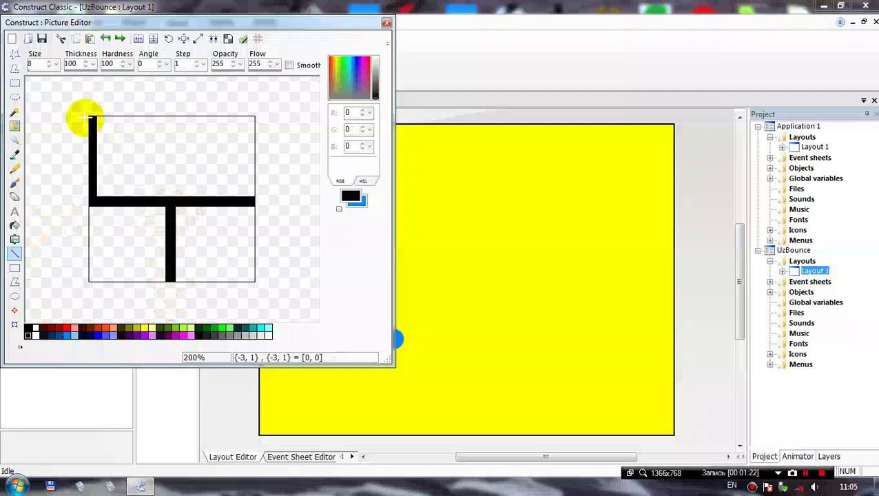
drag(92, 117, 263, 118)
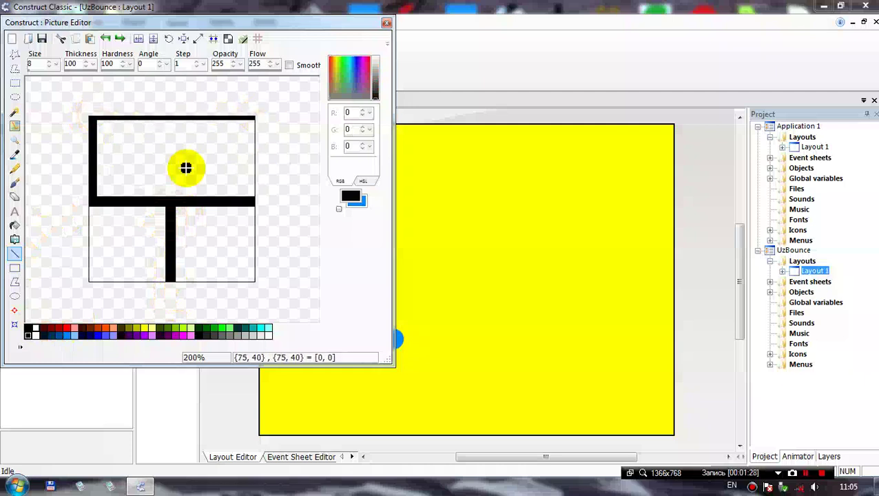
- Flood-fill the three brick areas between the black lines with orange (255, 77, 0)
click(15, 225)
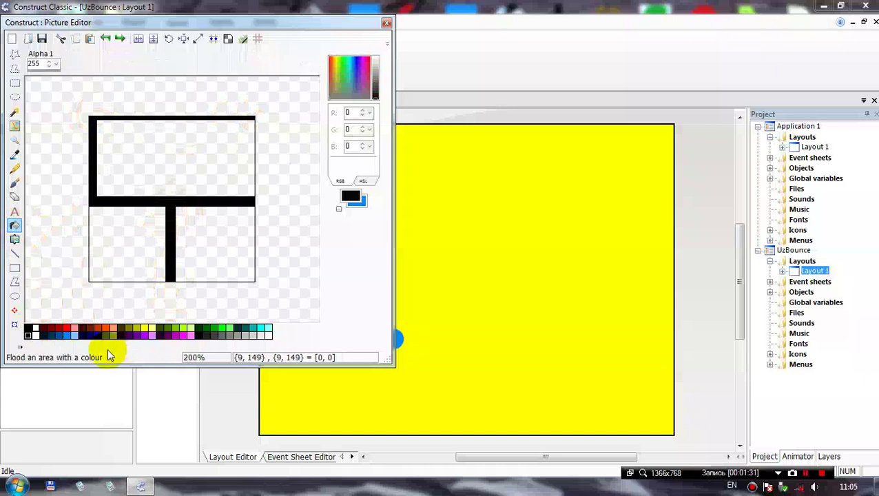
click(106, 329)
click(153, 238)
click(206, 241)
click(183, 159)
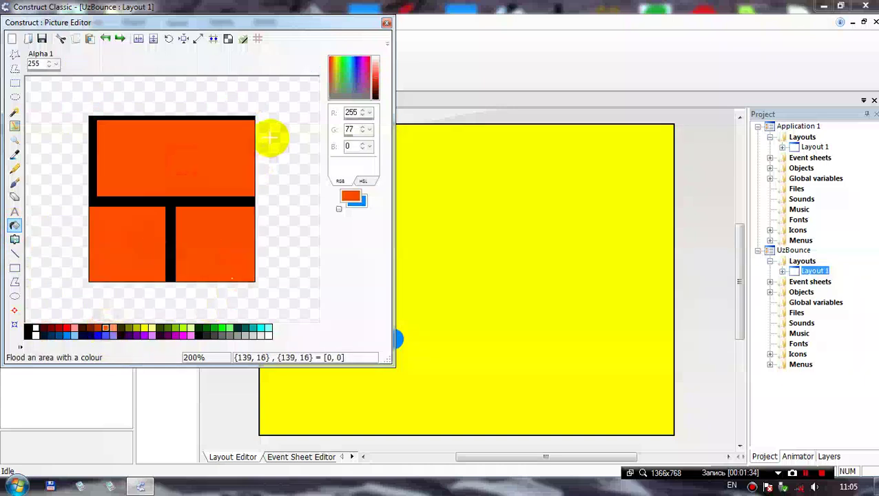
- Save the brick image and stretch the tiled background to the right to roughly double its width
click(387, 23)
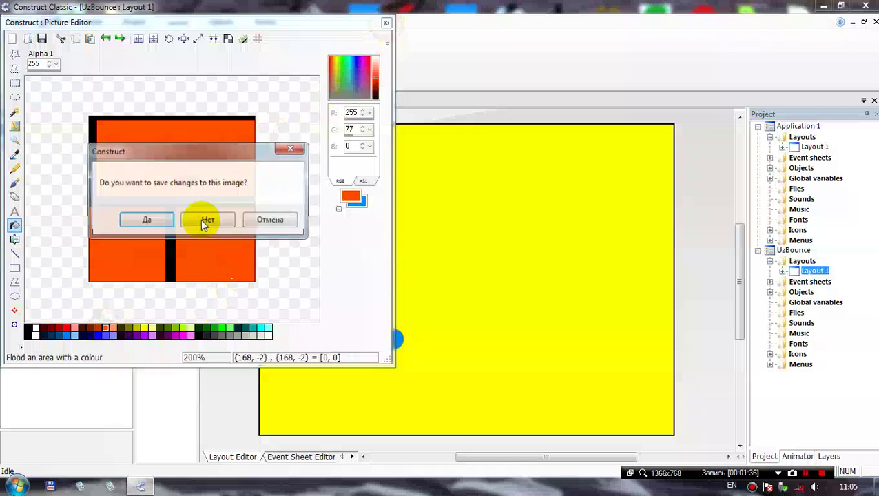
click(157, 220)
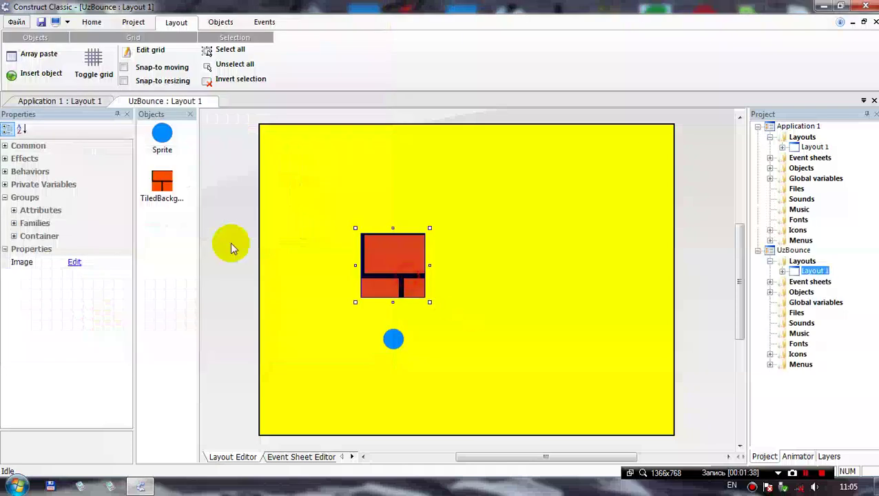
drag(429, 303, 516, 308)
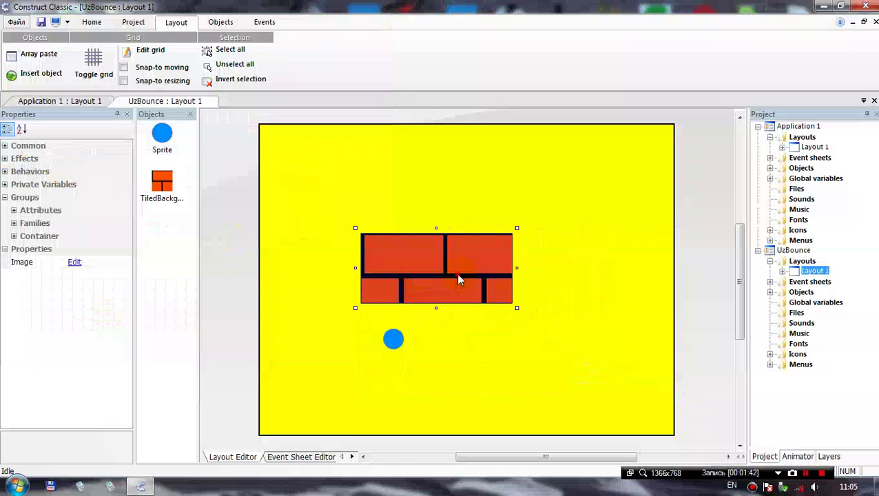
- Open the tiled background's brick picture for editing and replace it with a blank image
double_click(457, 275)
scroll(272, 190, up, 2)
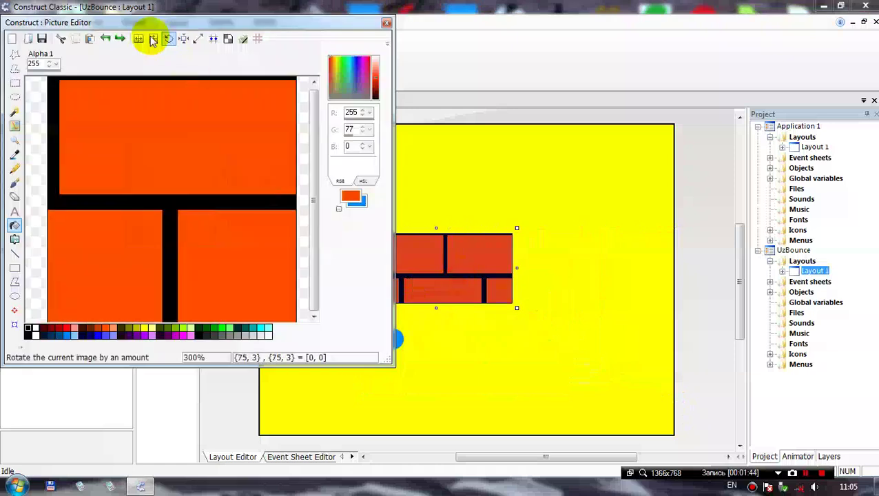
click(13, 38)
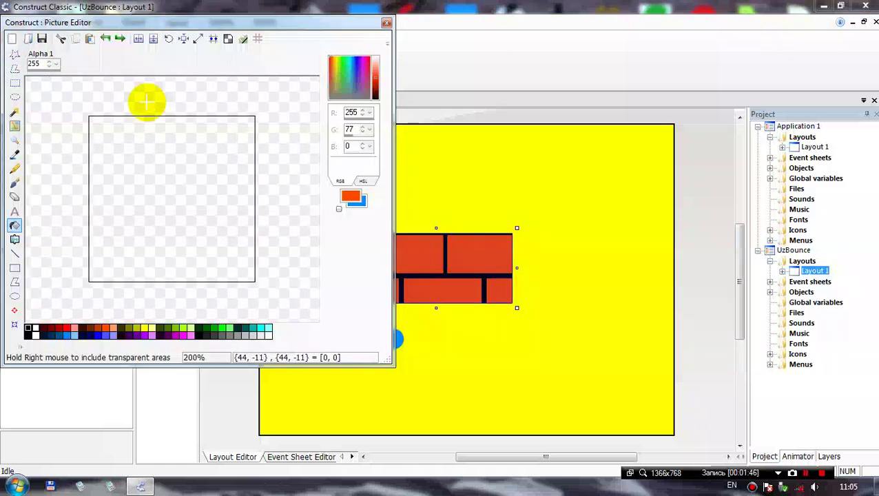
- Draw thin black brick outlines and a lower centre joint with the Line tool, and crop the image to the drawing
click(14, 253)
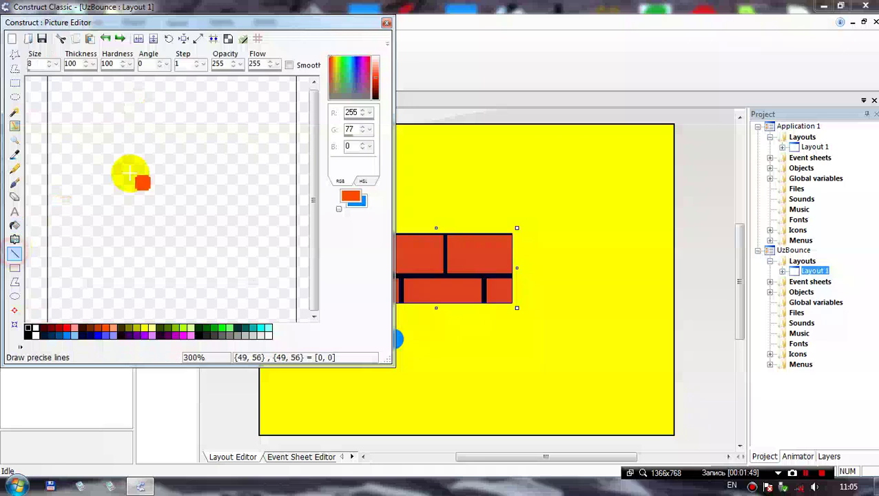
click(26, 336)
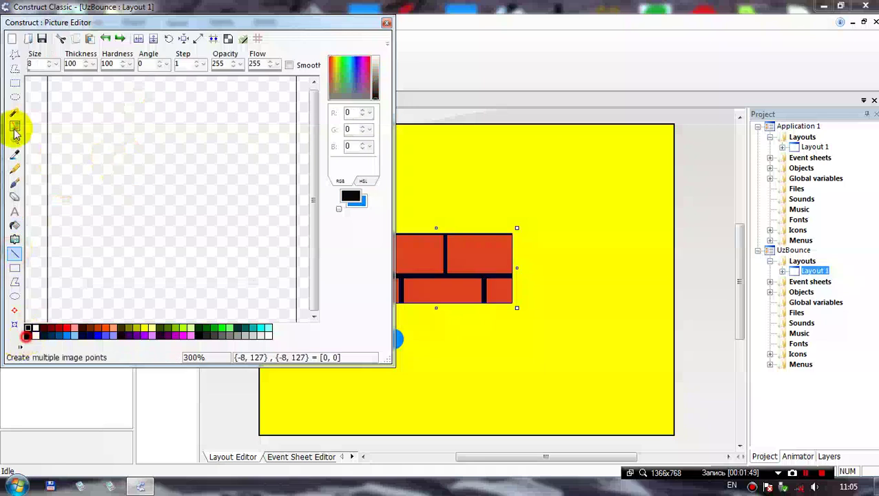
click(55, 64)
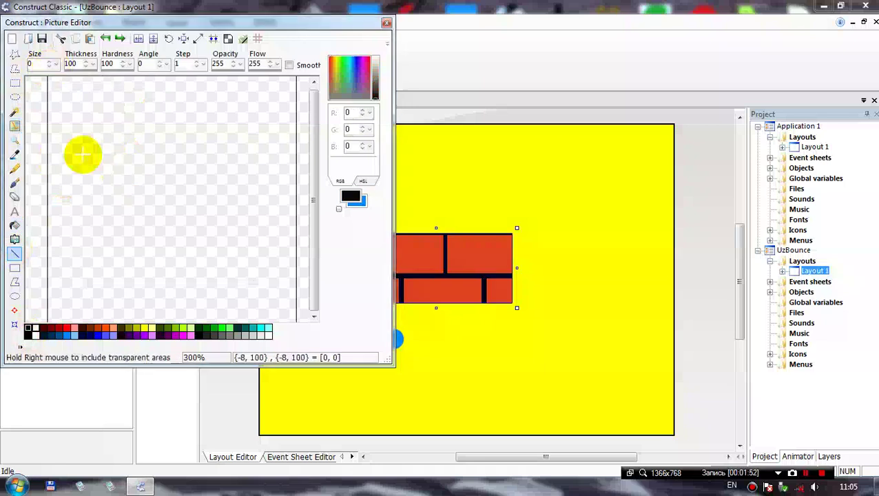
mouse_move(75, 124)
mouse_down()
mouse_move(210, 123)
mouse_move(216, 178)
mouse_move(73, 179)
mouse_up()
click(214, 124)
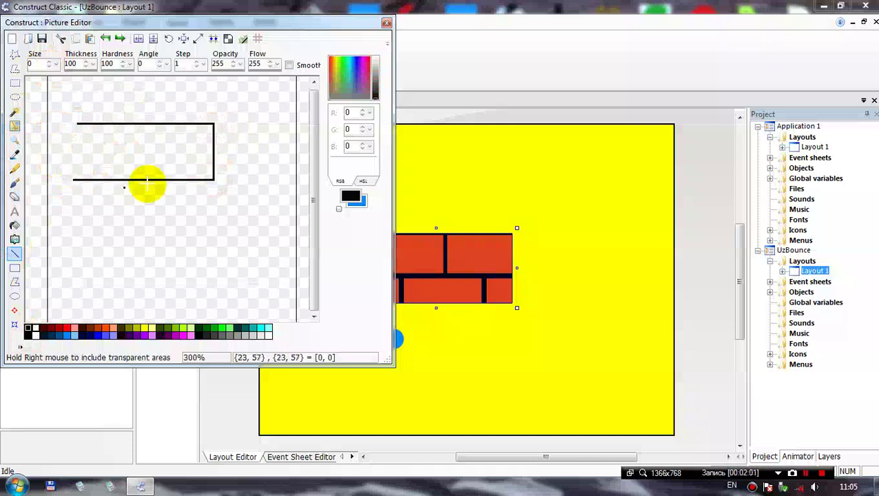
drag(136, 179, 136, 222)
click(182, 39)
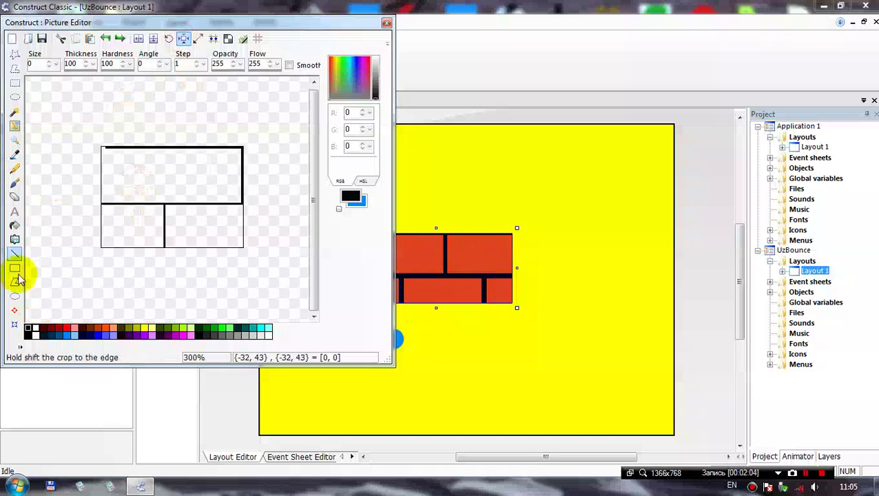
- Flood-fill the upper brick and both lower bricks with orange (255, 77, 0)
click(14, 225)
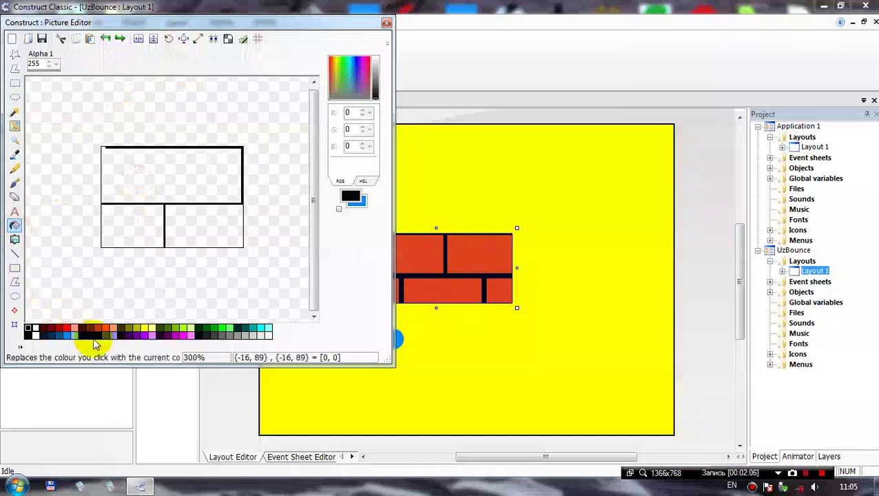
click(106, 329)
click(138, 227)
click(174, 226)
click(180, 167)
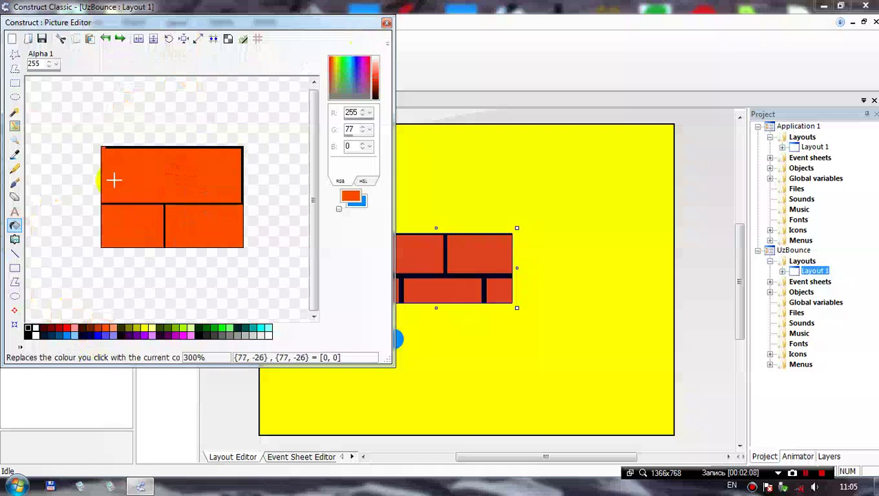
- Touch up the brick's top edge near its upper-left corner with a black line and close the picture, saving the changes
click(15, 253)
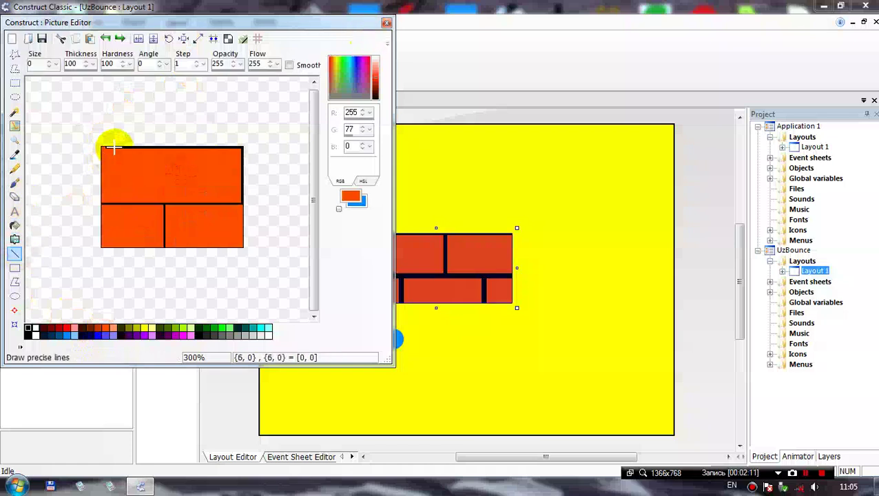
click(27, 328)
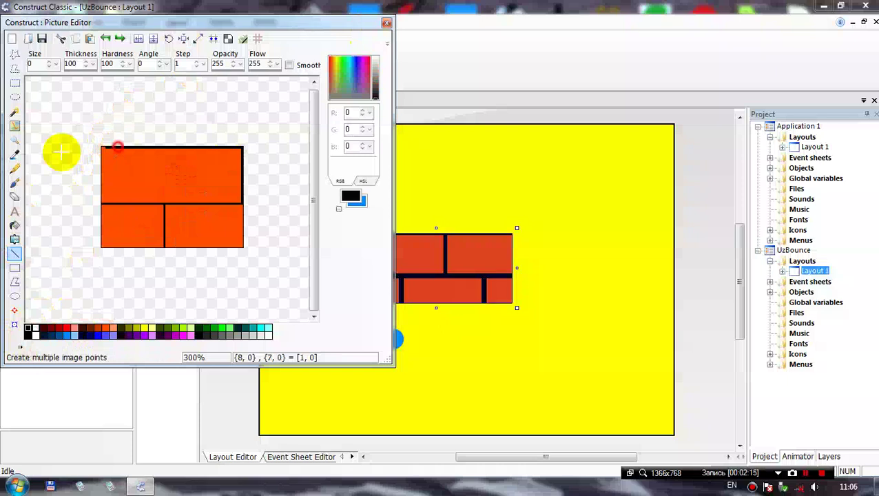
click(387, 24)
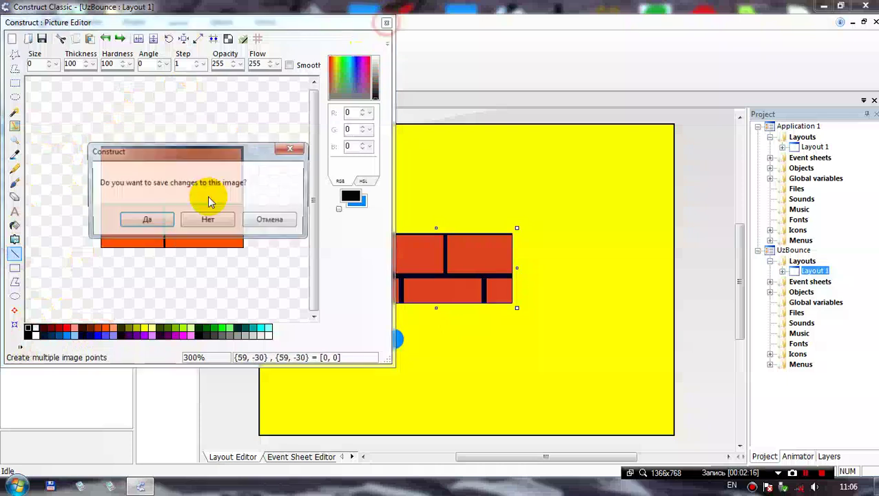
click(152, 218)
- Reshape the tiled background into a long, low strip of about two brick rows and move it to the layout's bottom-left corner
click(473, 296)
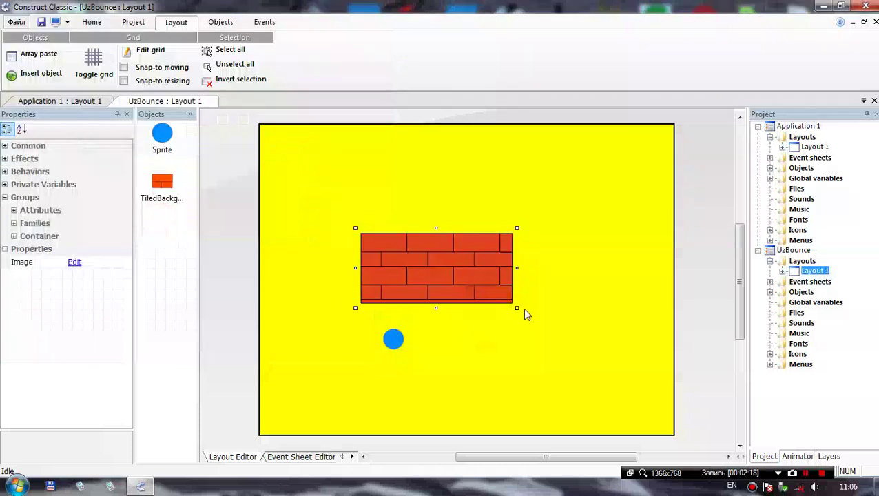
drag(558, 328, 673, 268)
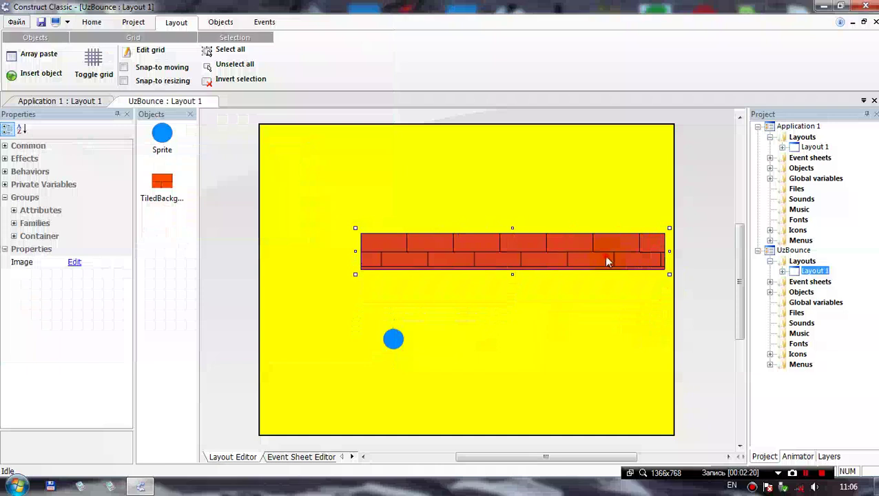
drag(608, 261, 498, 430)
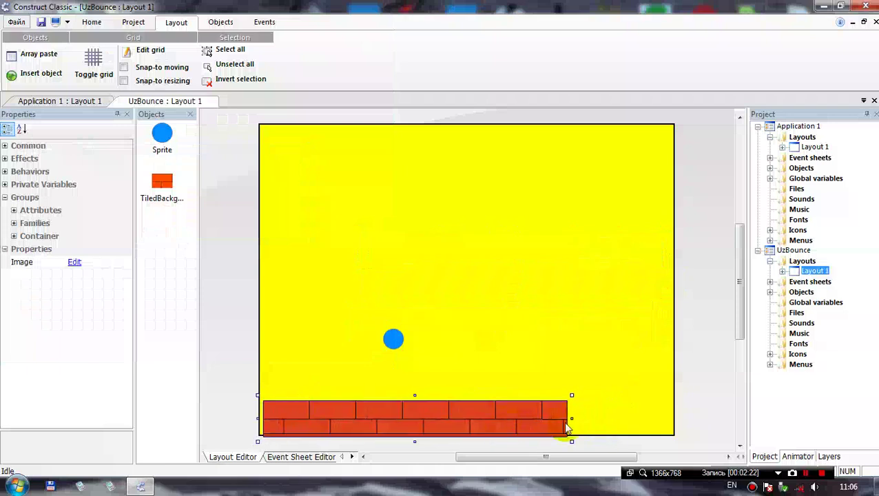
- Stretch both ends of the brick strip so it spans the full width of the layout as a floor
drag(572, 418, 680, 421)
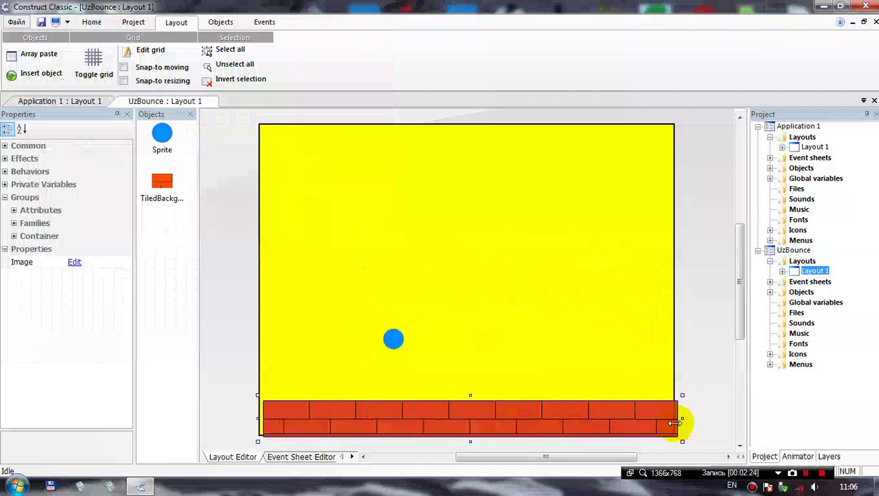
click(684, 419)
click(691, 412)
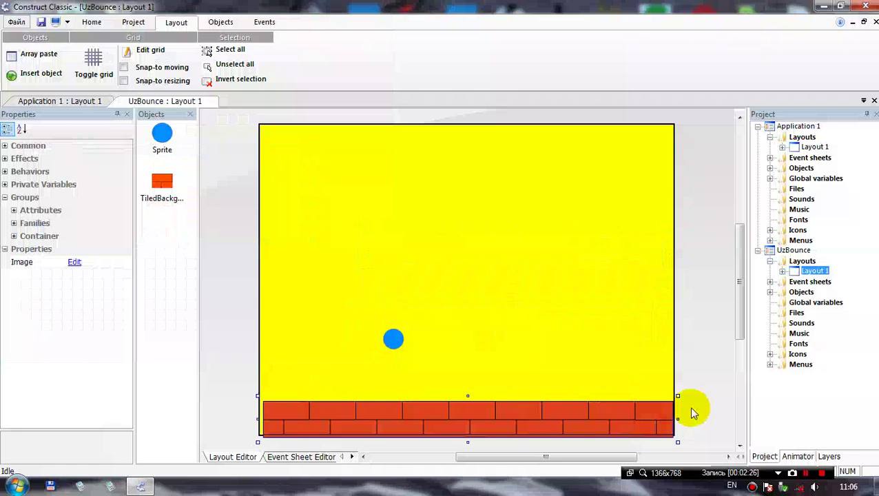
click(588, 388)
click(367, 413)
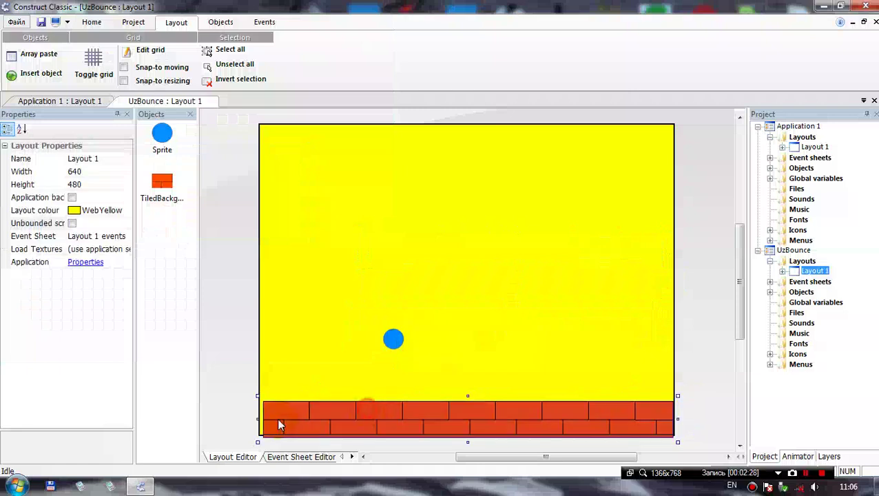
drag(257, 419, 253, 420)
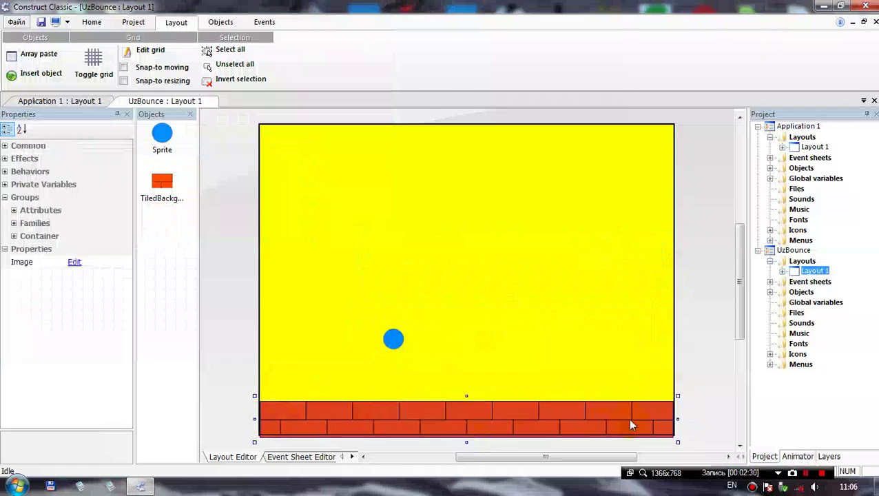
click(693, 399)
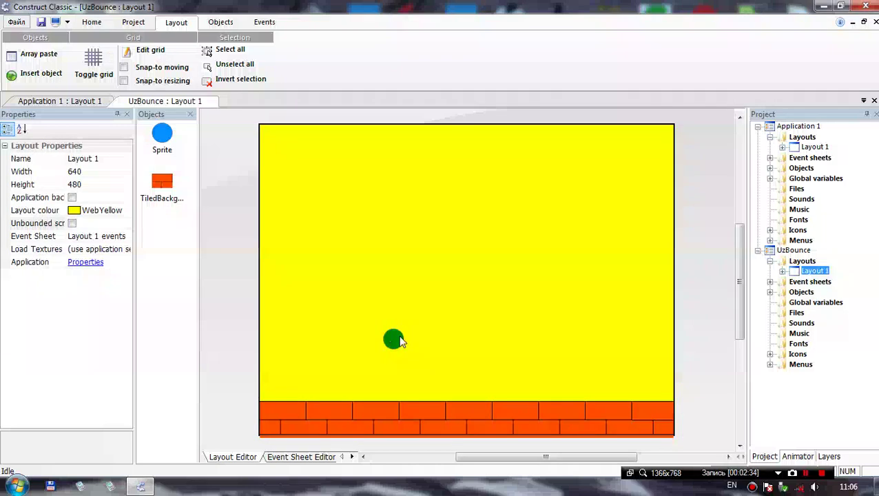
- Run the layout to check the brick floor, close the preview and look at the ball sprite's properties
click(55, 22)
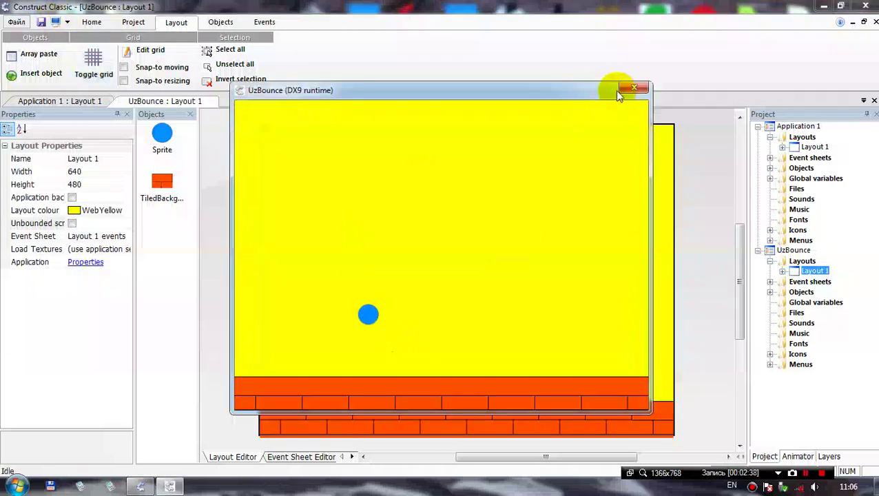
click(634, 88)
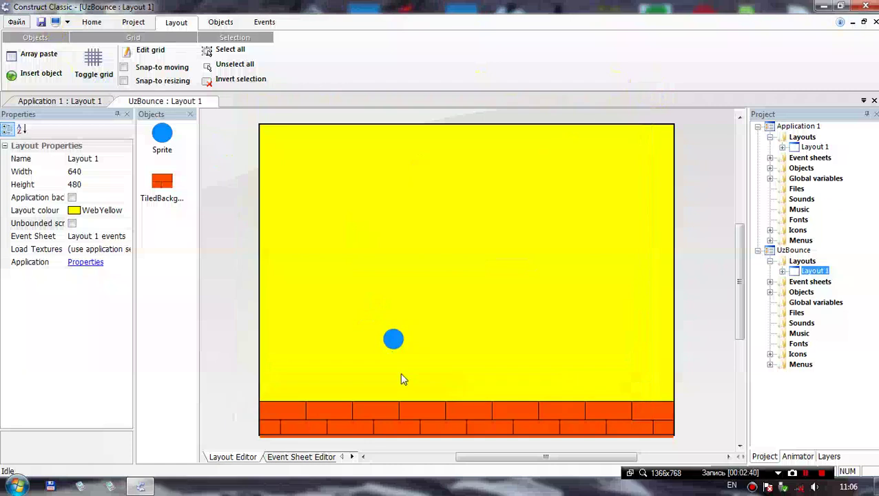
click(397, 348)
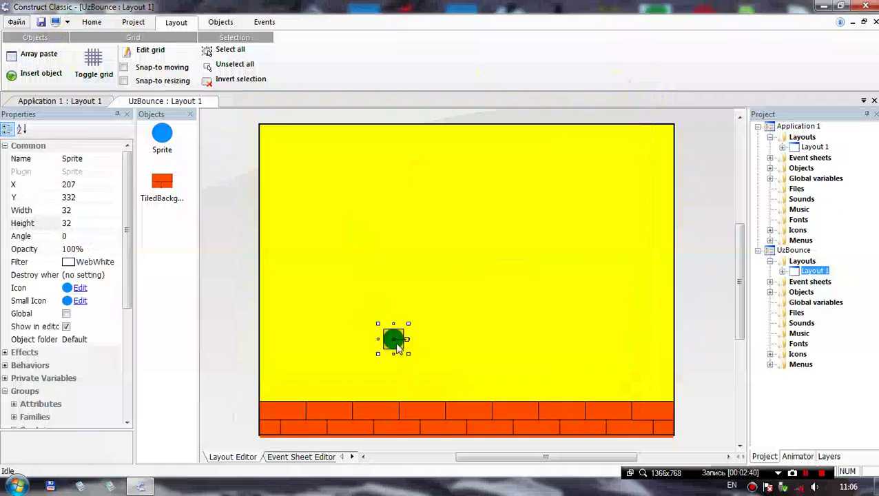
click(4, 146)
click(490, 283)
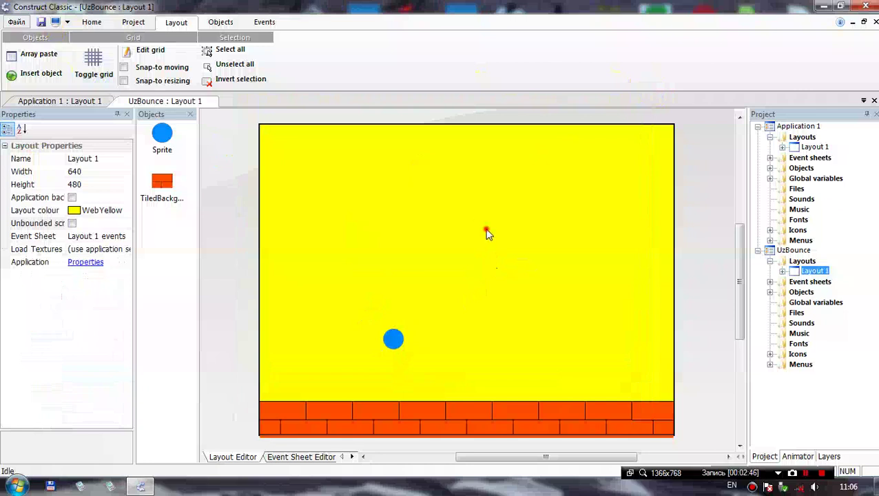
- Insert a Mouse & Keyboard object into the layout
double_click(716, 402)
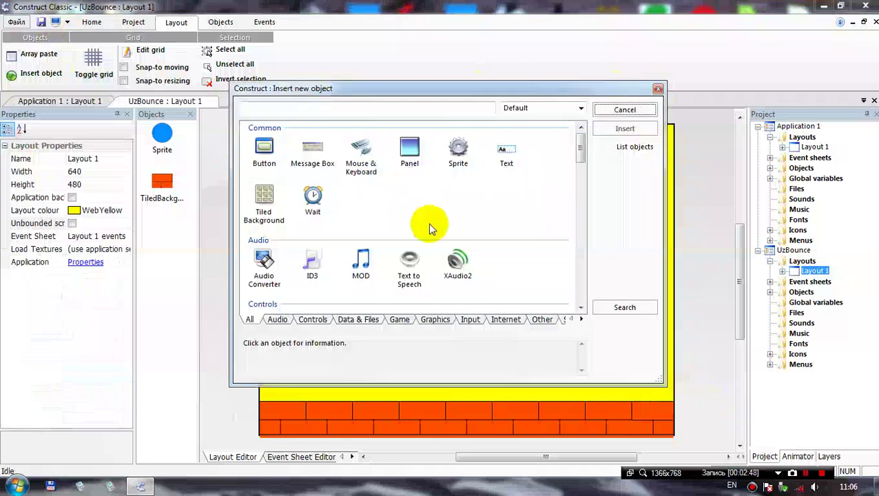
click(365, 160)
double_click(368, 164)
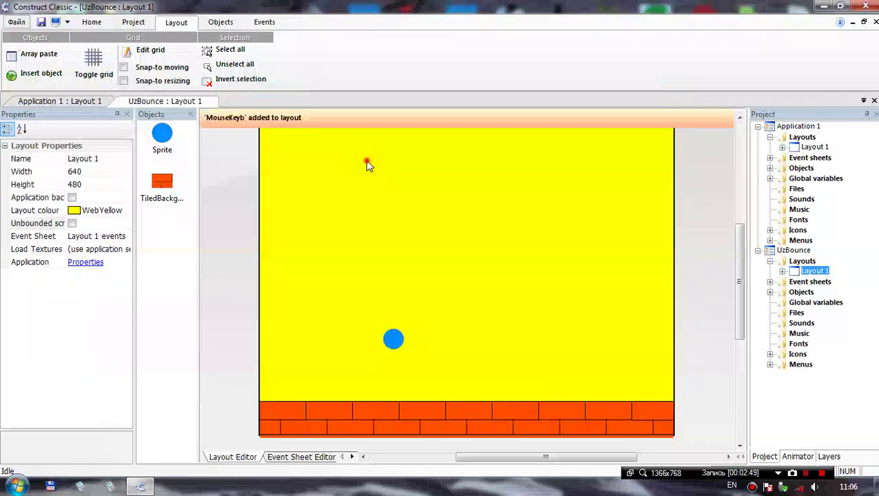
- Start a new event in the layout's event sheet with the MouseKeyboard condition "Key is down?"
click(298, 457)
double_click(354, 289)
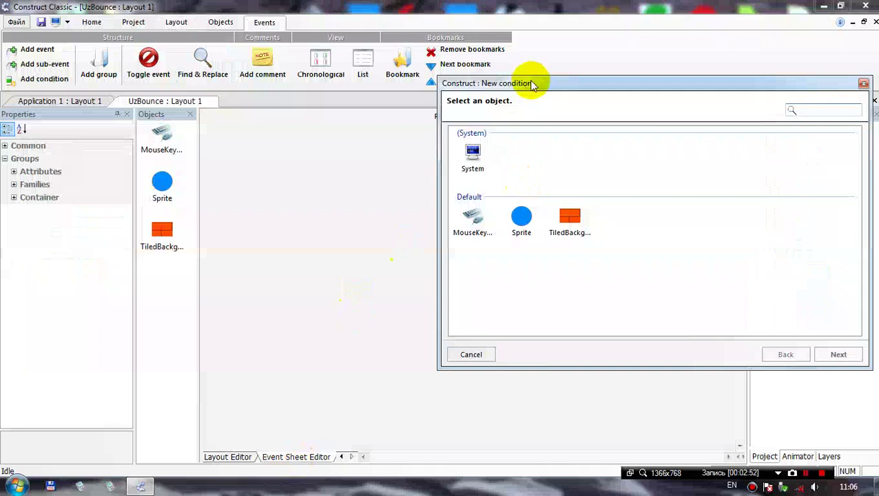
drag(529, 83, 355, 123)
double_click(288, 257)
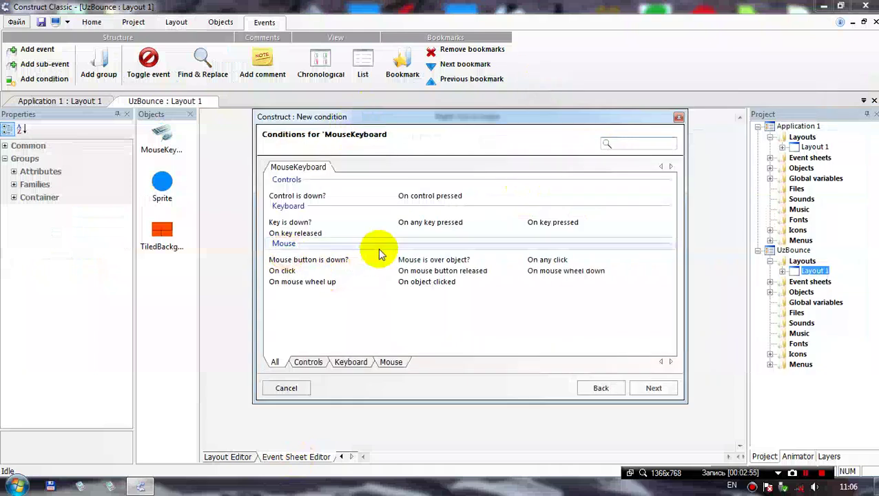
click(291, 223)
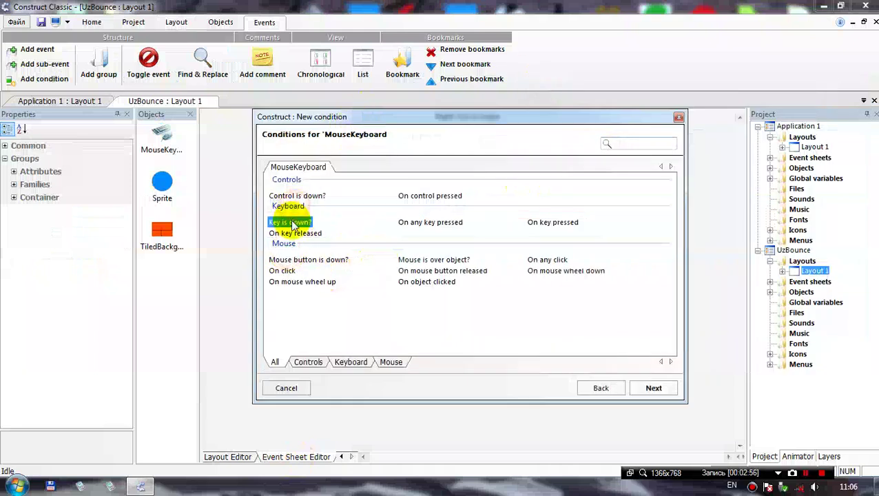
double_click(291, 222)
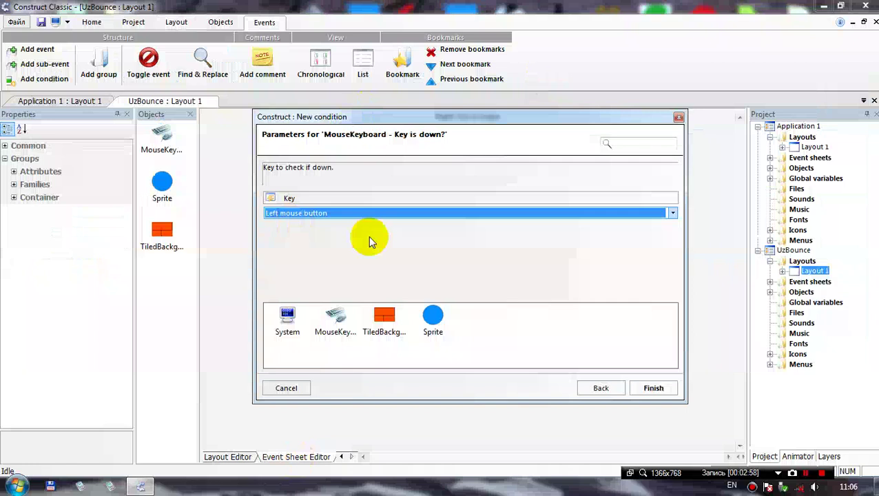
- Set the condition's key to A and finish the event condition
click(358, 214)
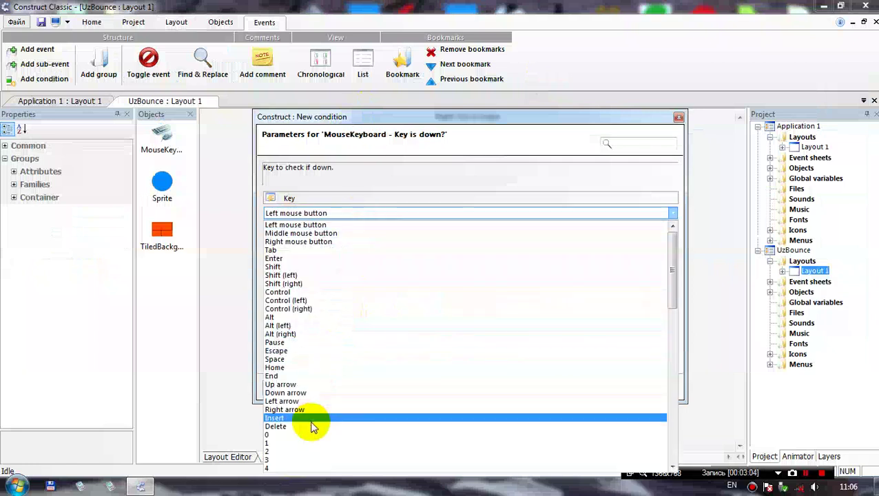
key(a)
key(a)
key(a)
key(a)
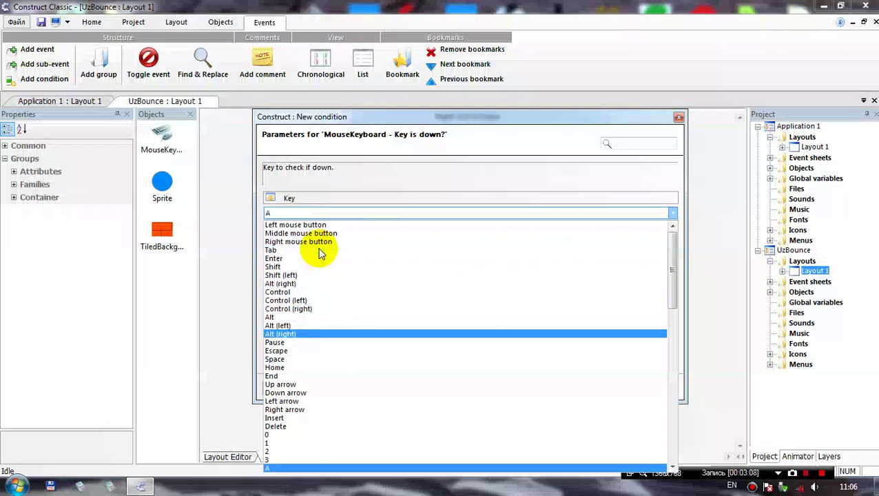
click(297, 214)
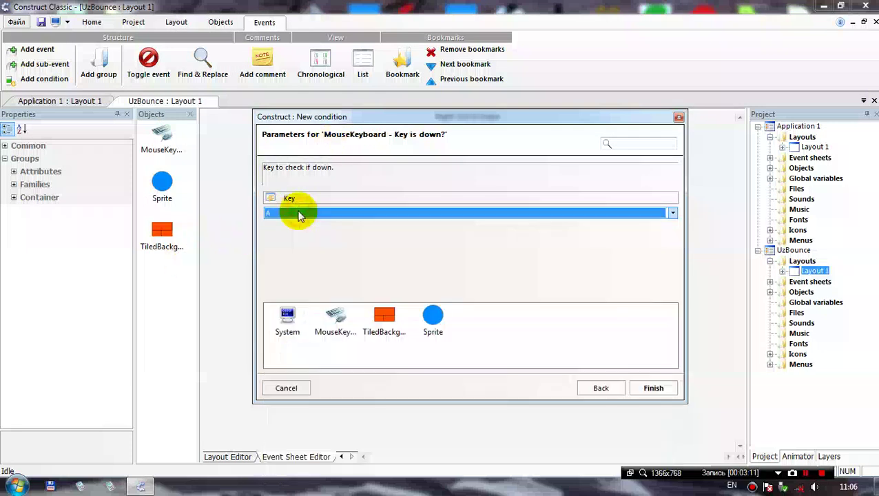
click(651, 388)
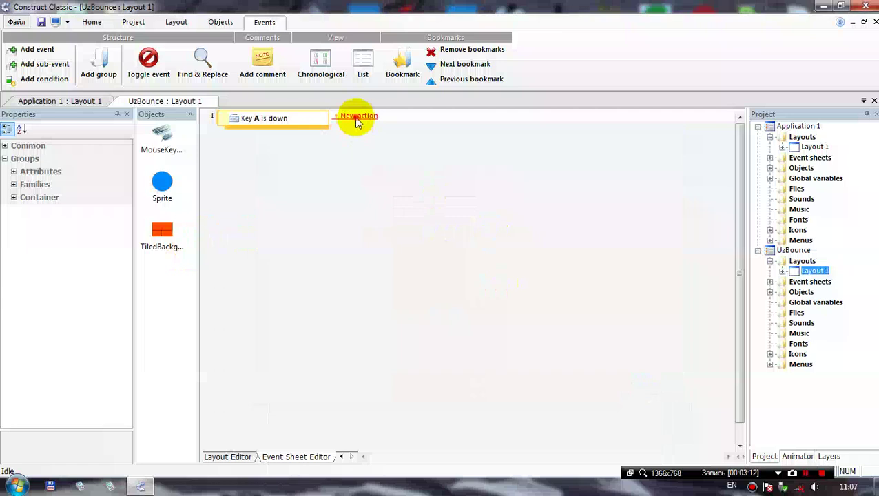
- Add a Set X action with value 56 for the sprite to the Key A event and test it in a preview
click(356, 119)
double_click(339, 249)
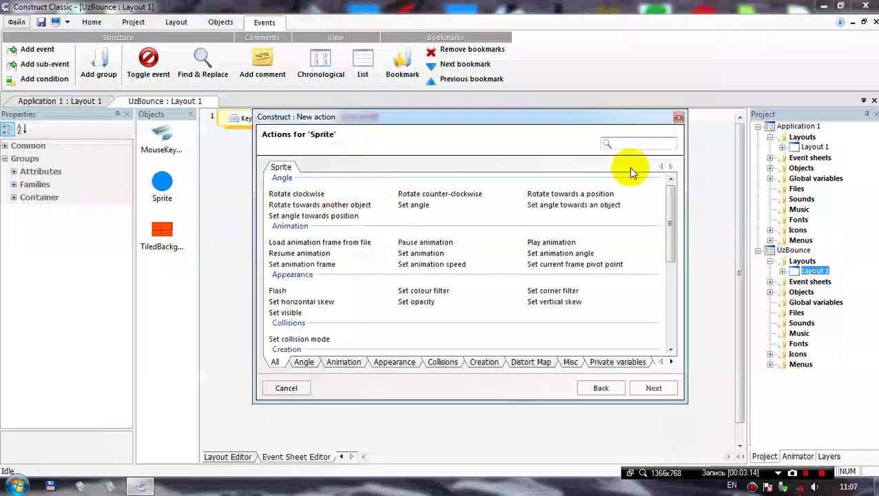
click(633, 144)
text(set )
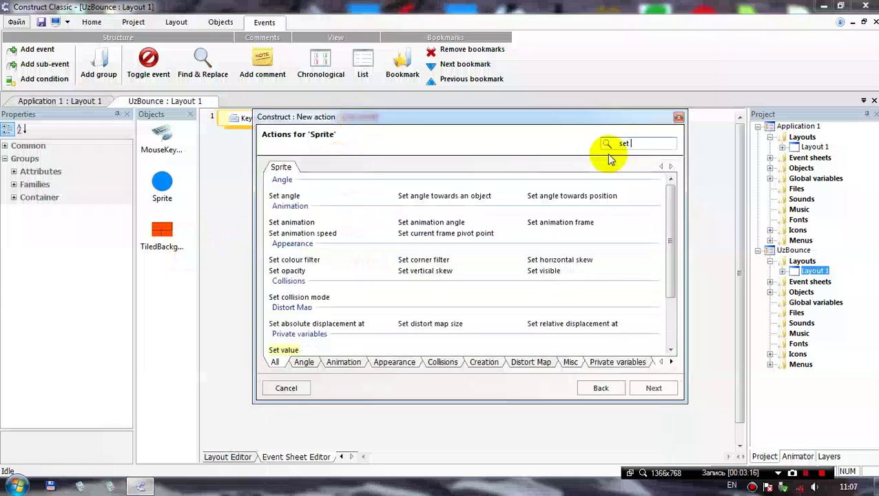
text(x)
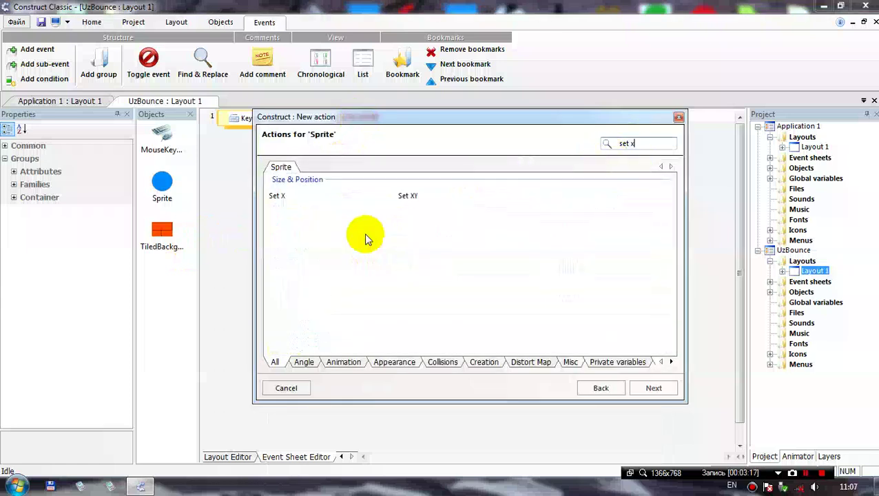
double_click(277, 198)
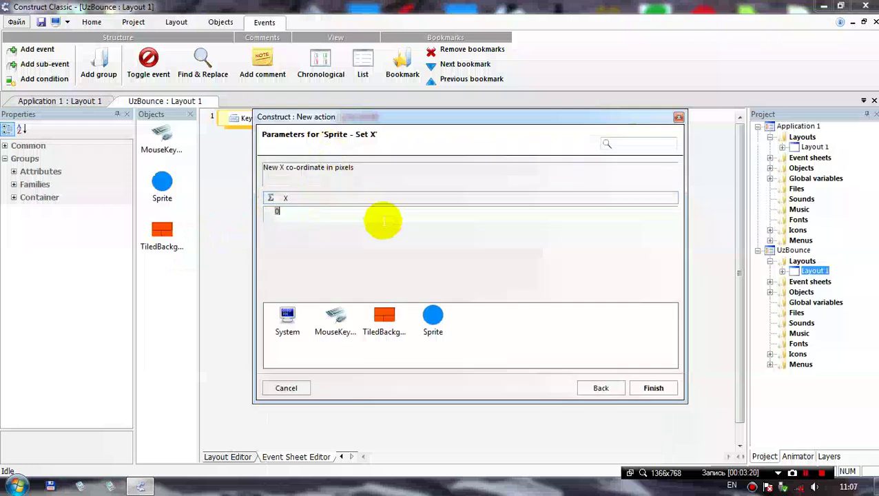
click(654, 388)
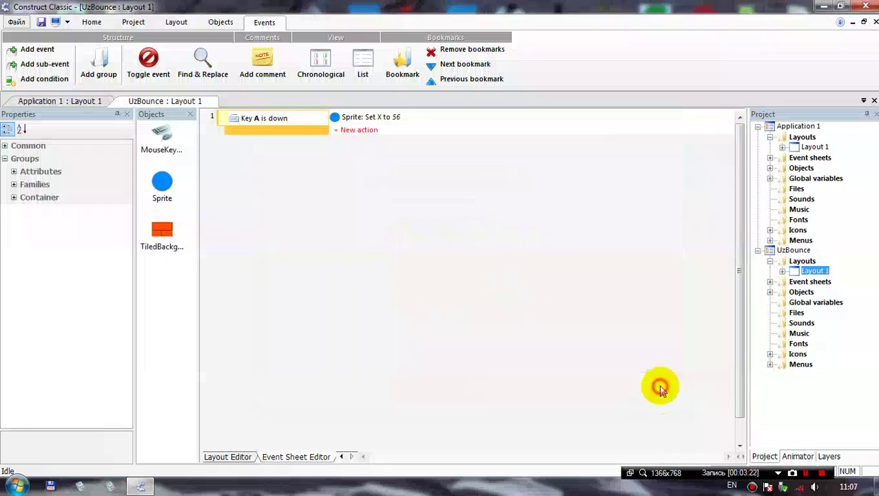
click(56, 22)
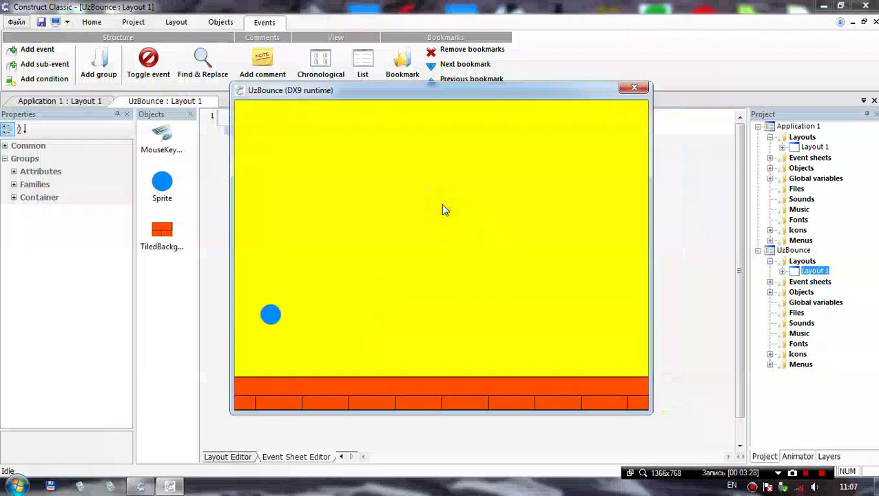
click(639, 89)
- Change the Key A action to set the sprite's X to sprite.x-1 and test the movement in a preview
double_click(396, 116)
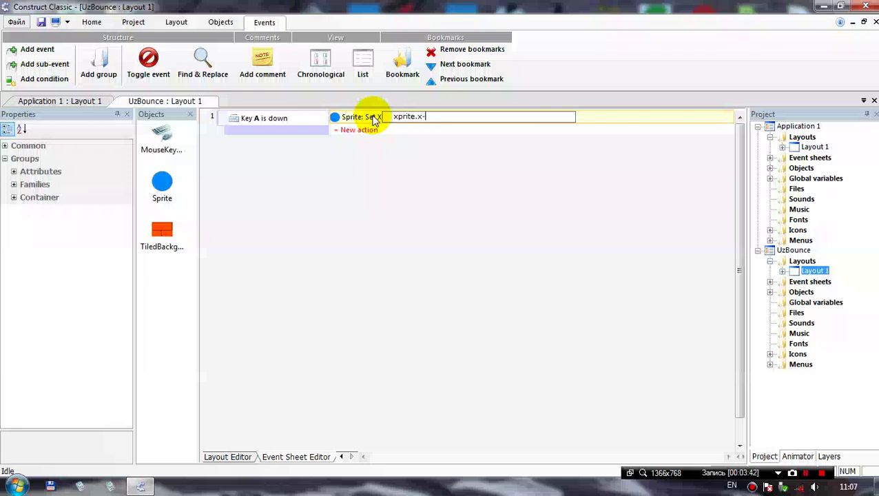
click(374, 119)
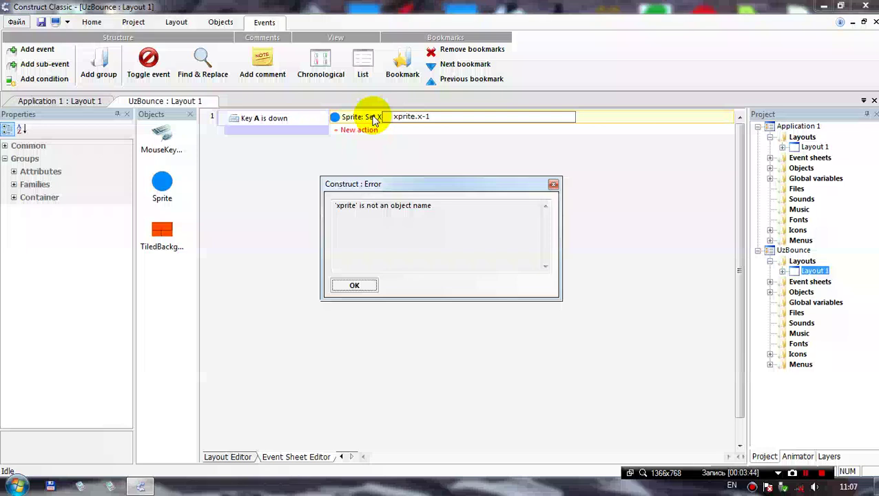
click(354, 285)
click(393, 115)
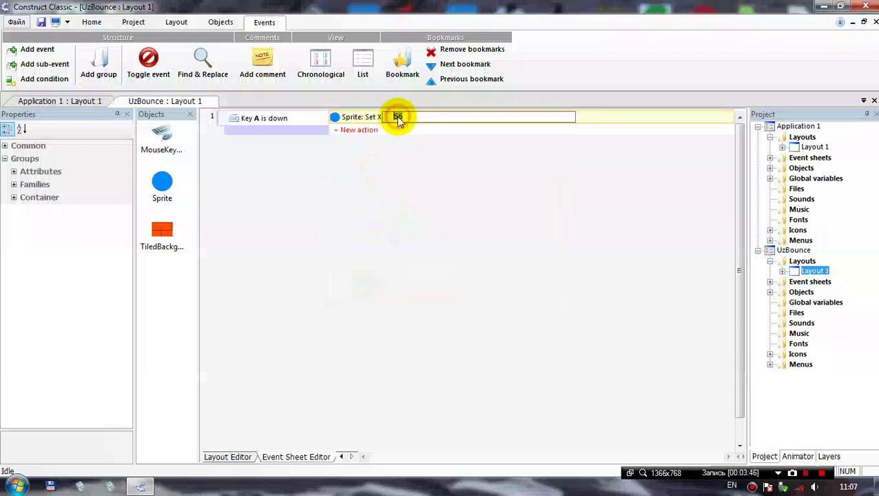
text(56)
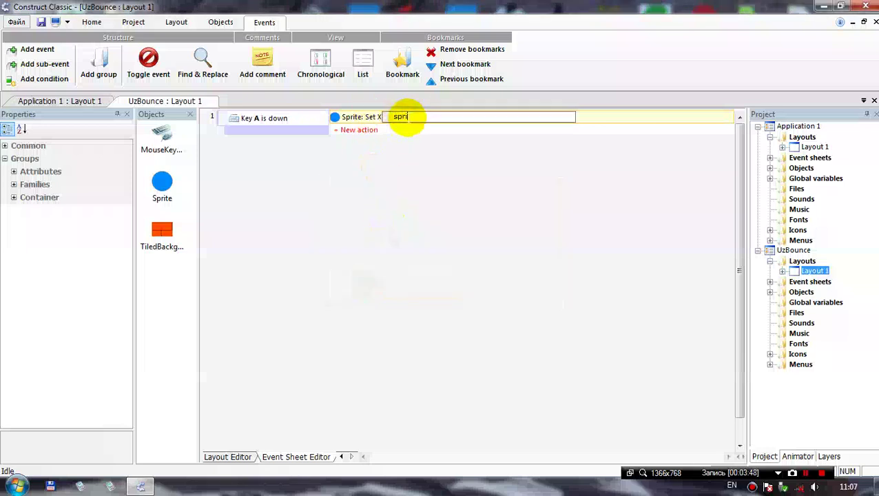
text(sprite.x-1)
click(449, 251)
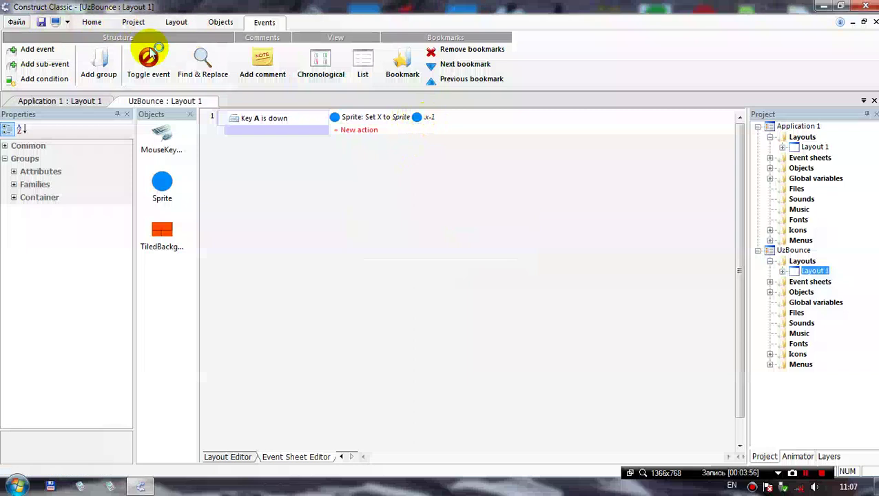
key(F5)
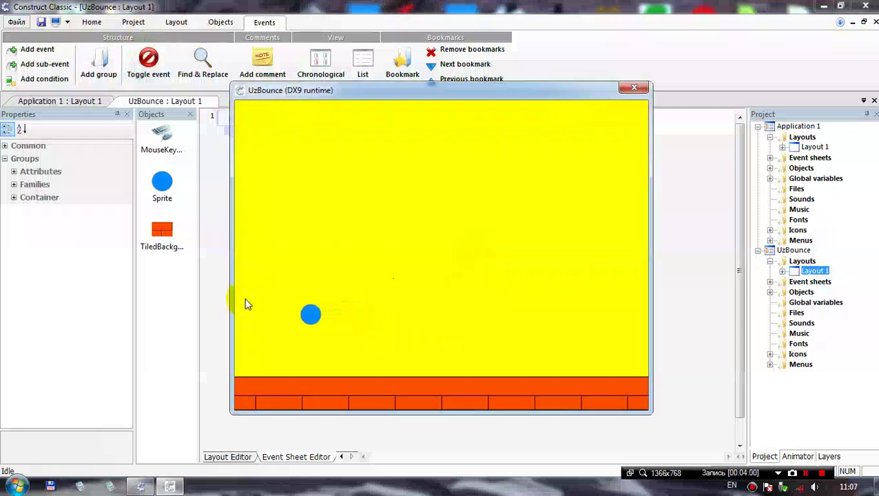
click(633, 87)
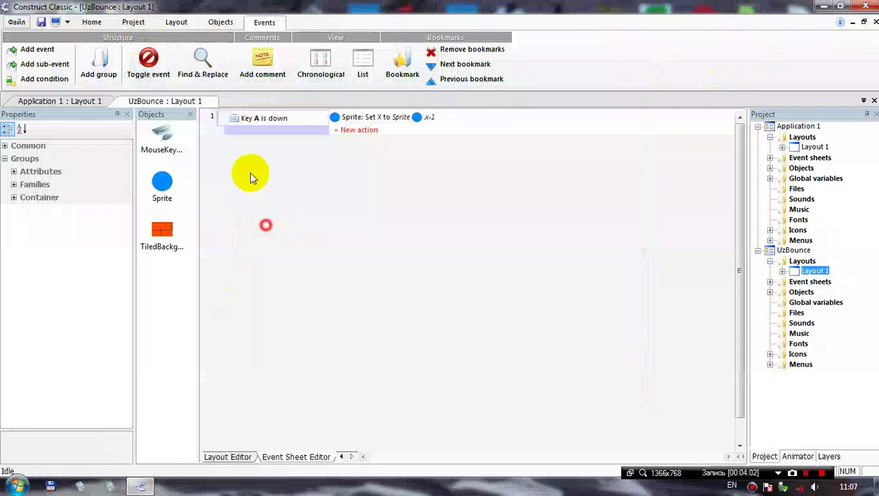
- Duplicate the Key A event and set the copy's condition key to D
key(ctrl+c)
key(ctrl+v)
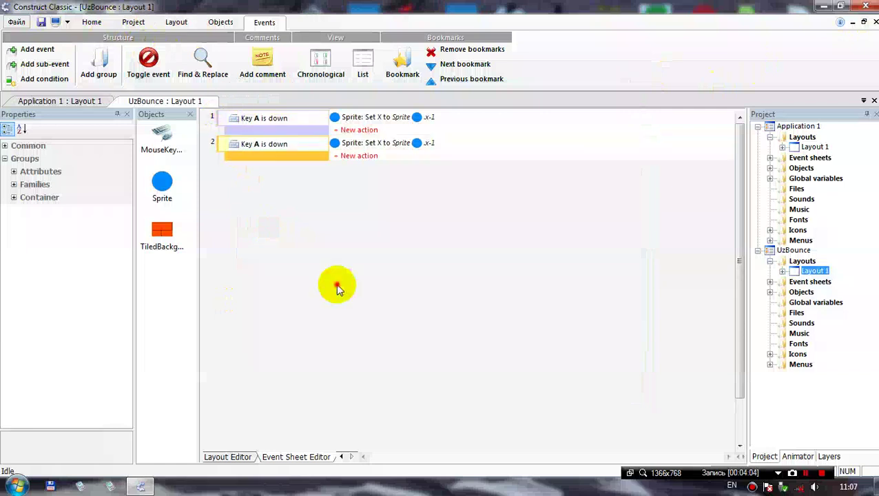
double_click(255, 144)
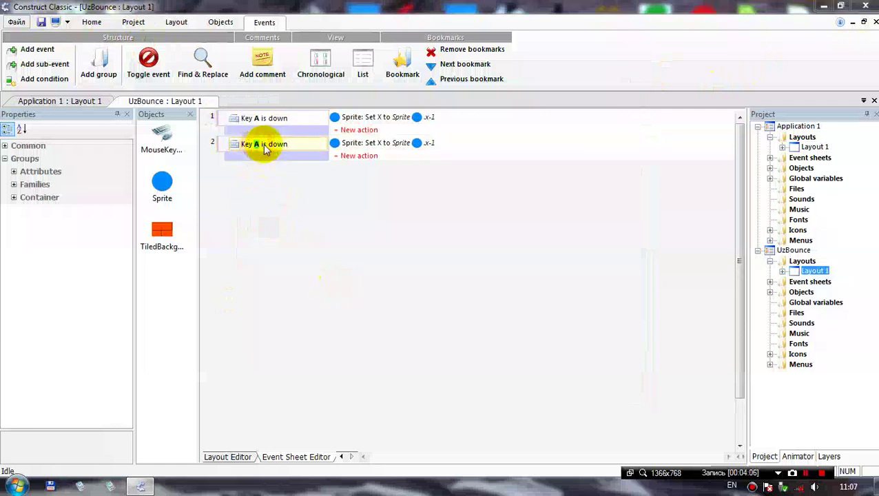
click(323, 216)
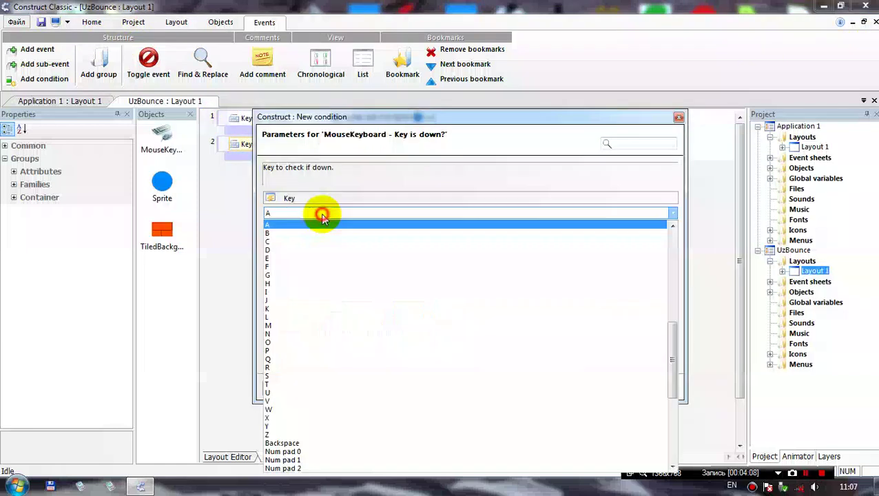
key(d)
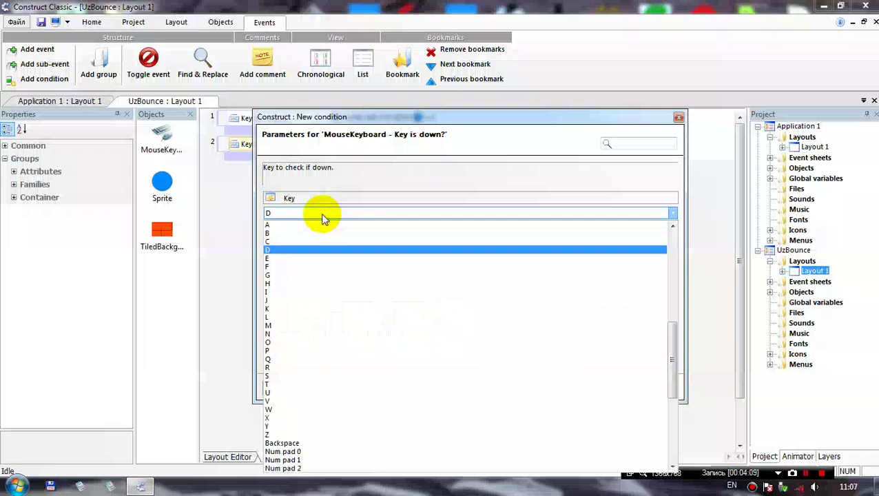
click(305, 171)
click(651, 385)
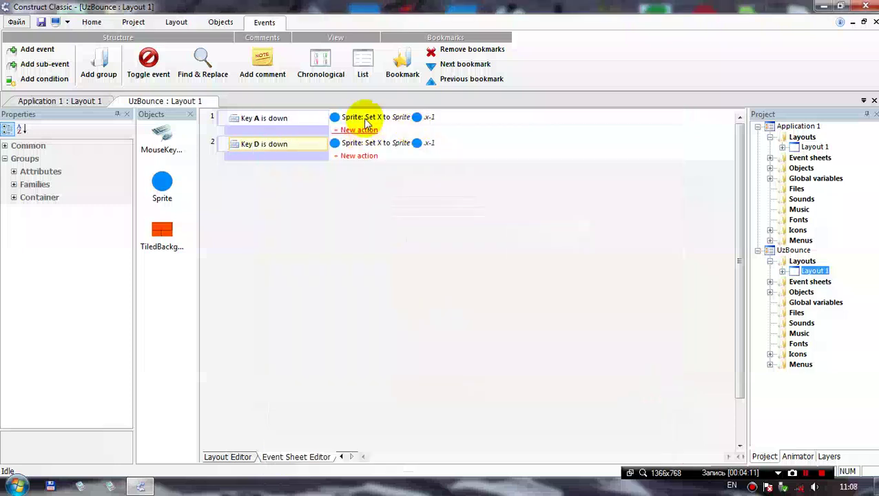
- Set the Key D action's X value to Sprite.x+1 and test the movement in a preview
click(430, 143)
click(431, 143)
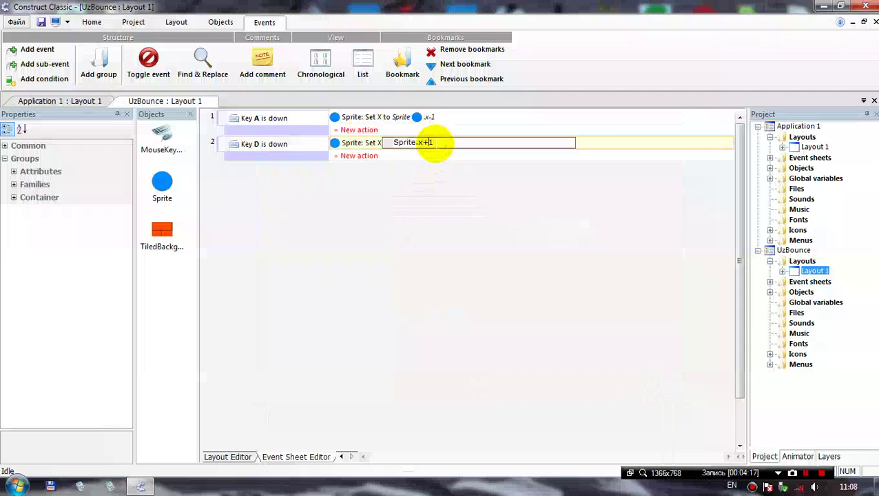
click(458, 281)
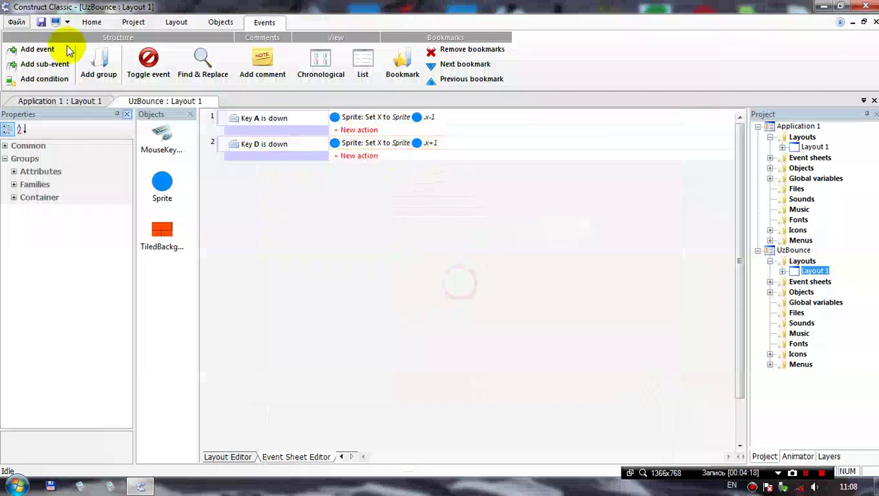
click(56, 24)
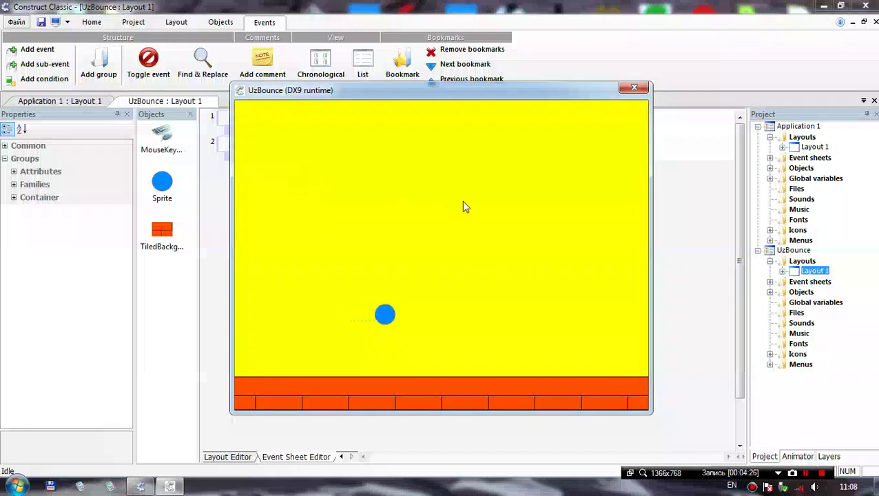
click(634, 87)
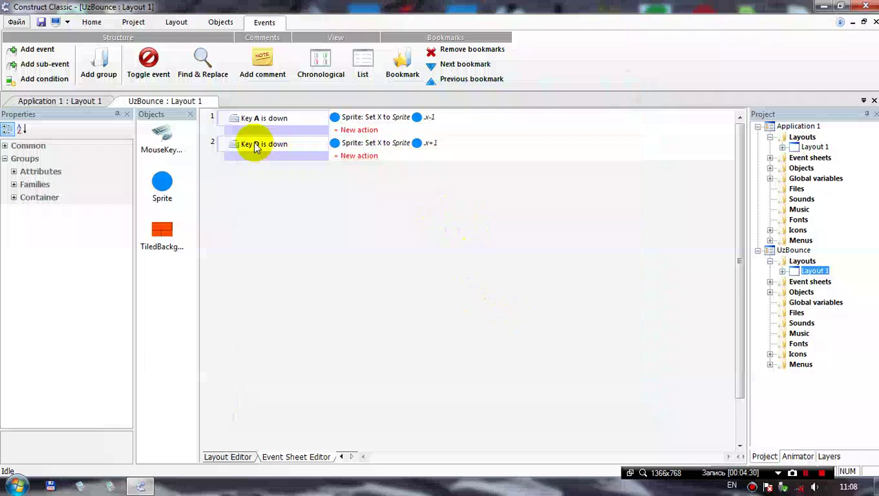
- Delete both the Key A and Key D events from the event sheet
click(220, 123)
key(Delete)
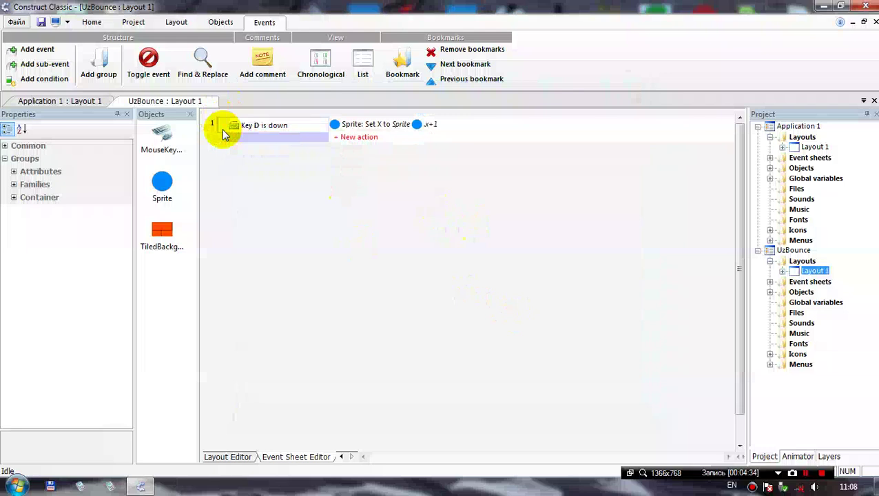
click(223, 123)
key(Delete)
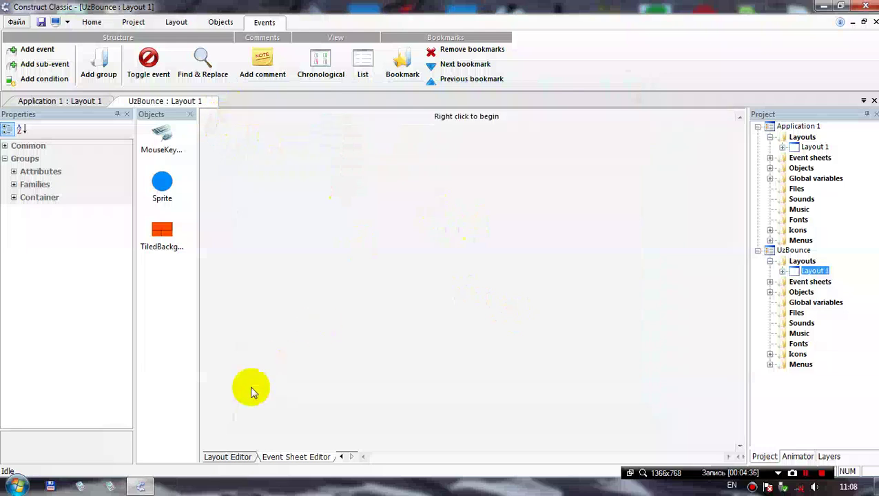
- Return to the layout and add the Platform behavior to the ball sprite
click(252, 458)
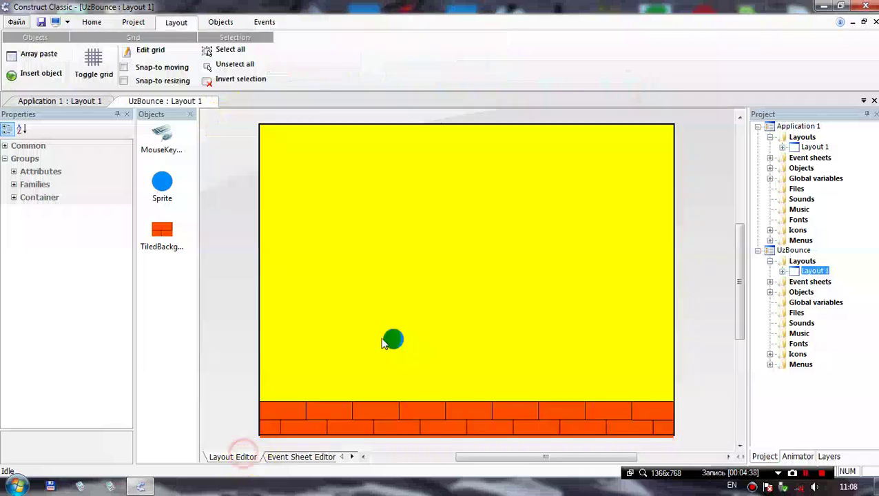
click(391, 340)
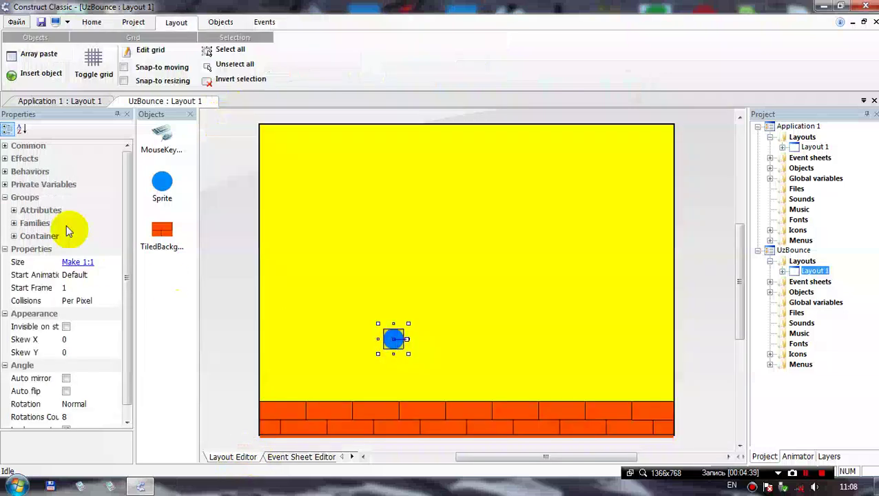
click(5, 171)
click(69, 184)
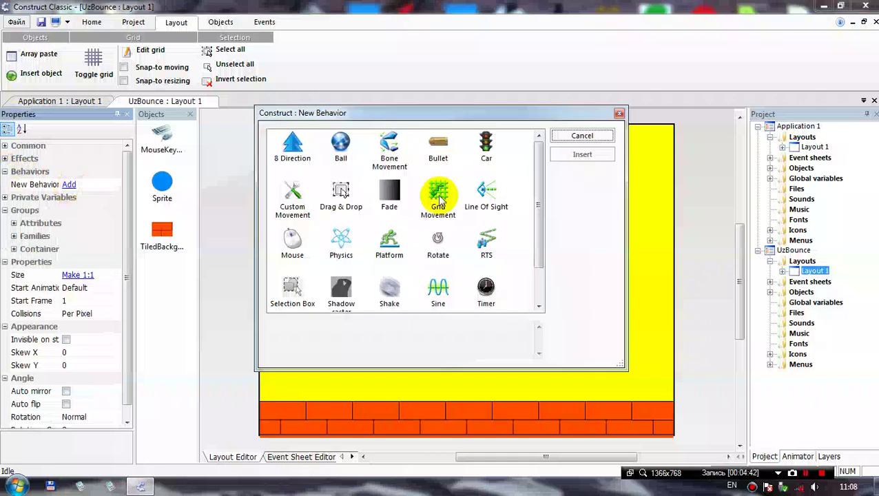
click(390, 242)
double_click(389, 242)
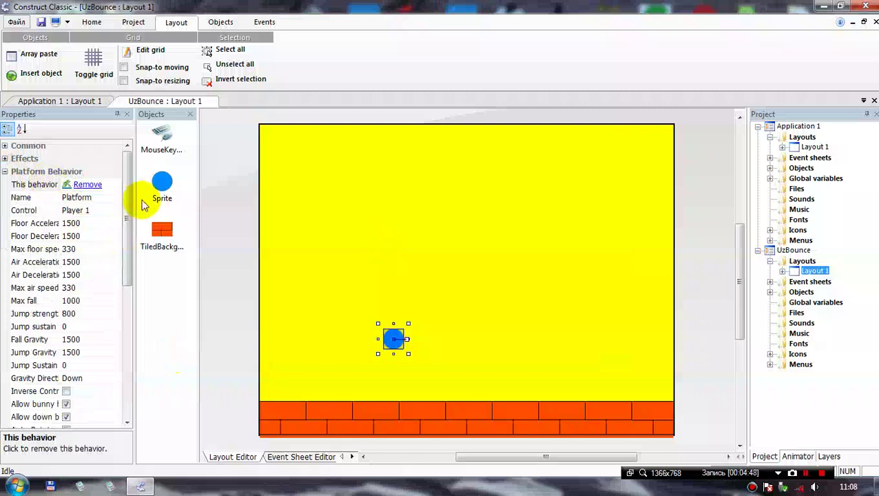
- Look through the ball's Platform behavior properties and run the layout to check its movement, closing the preview
scroll(126, 196, down, 2)
click(458, 281)
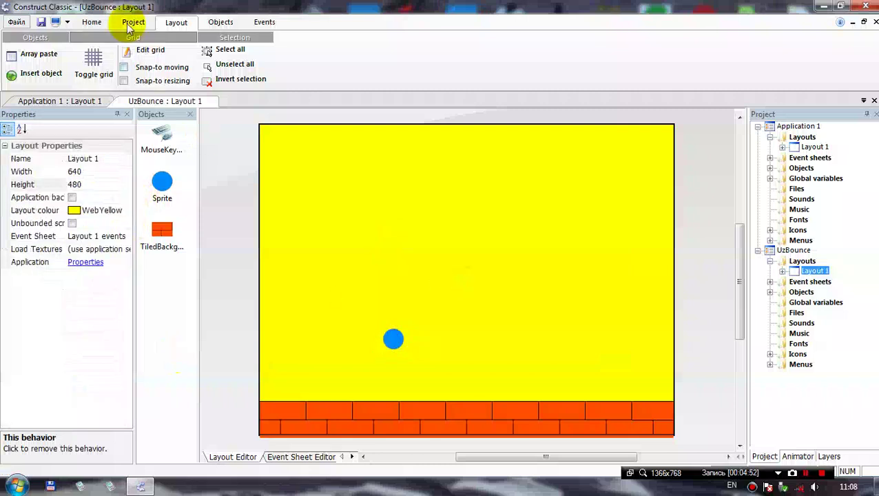
click(56, 21)
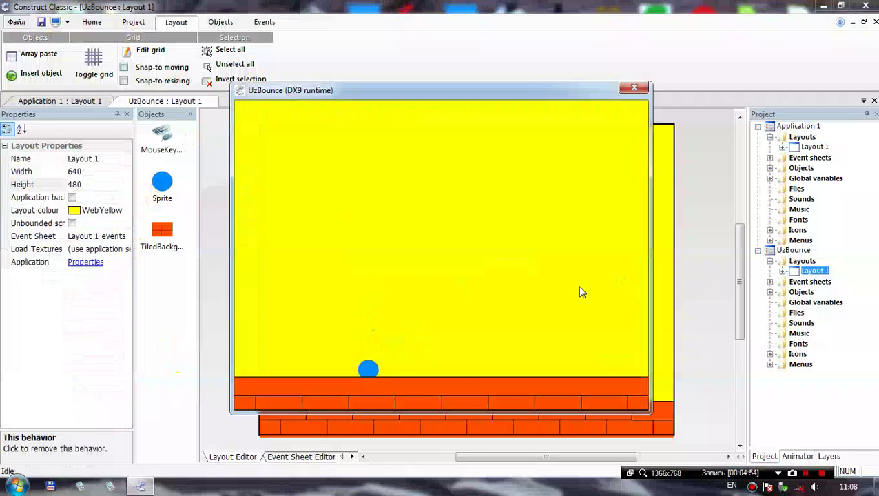
click(623, 88)
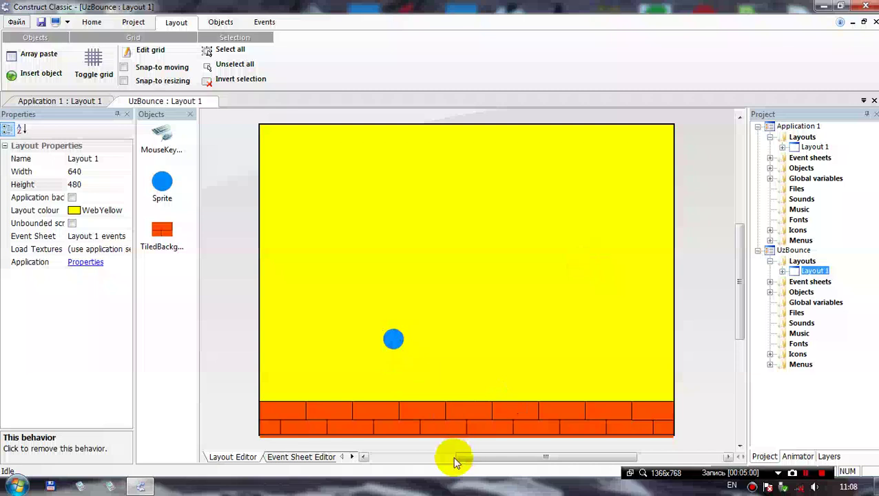
- Enable the Solid attribute on the brick floor
click(448, 425)
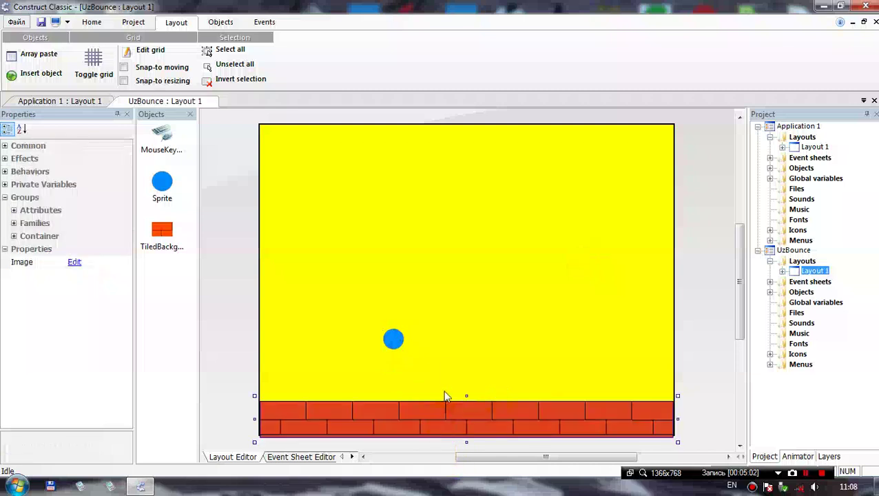
click(14, 210)
click(71, 224)
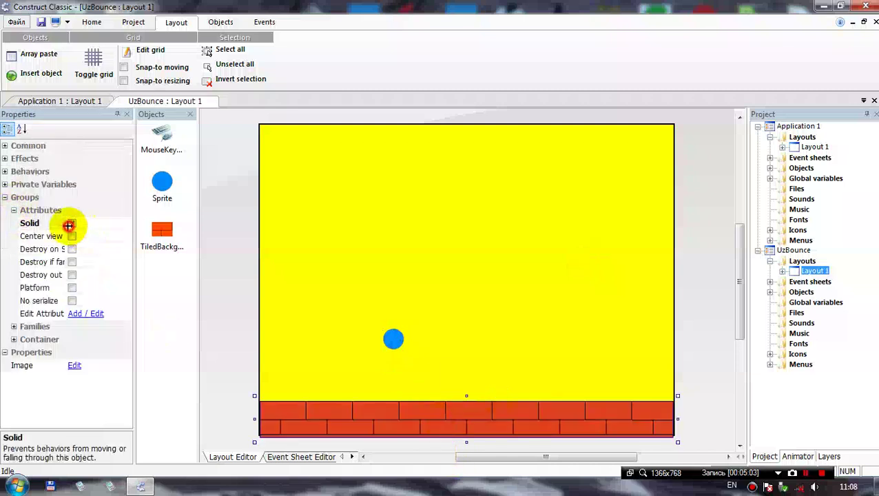
- Enable the Solid attribute on the ball sprite
click(390, 337)
click(5, 172)
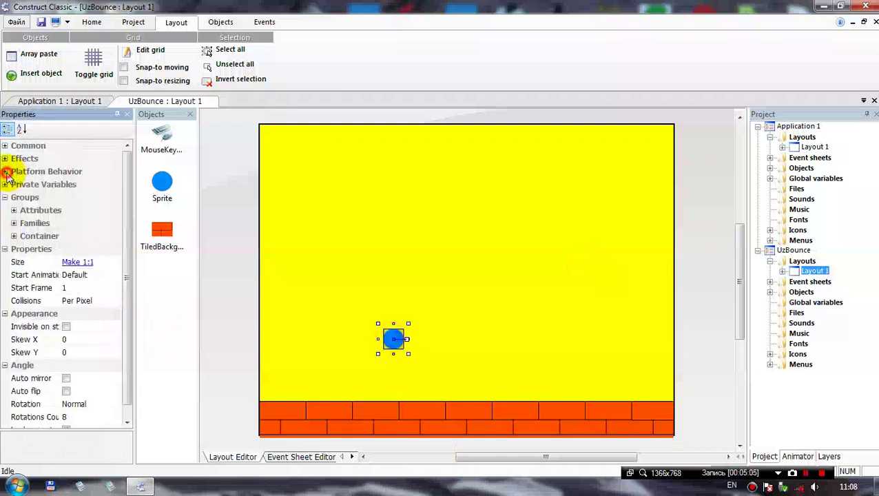
click(6, 249)
click(13, 210)
click(67, 224)
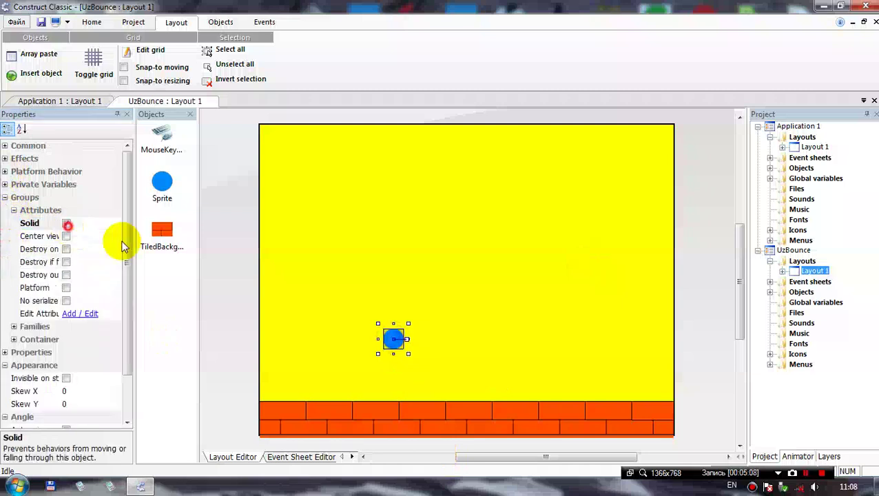
- Run the layout, test the ball by moving it sideways and jumping on the brick floor, and close the preview
click(388, 298)
click(55, 24)
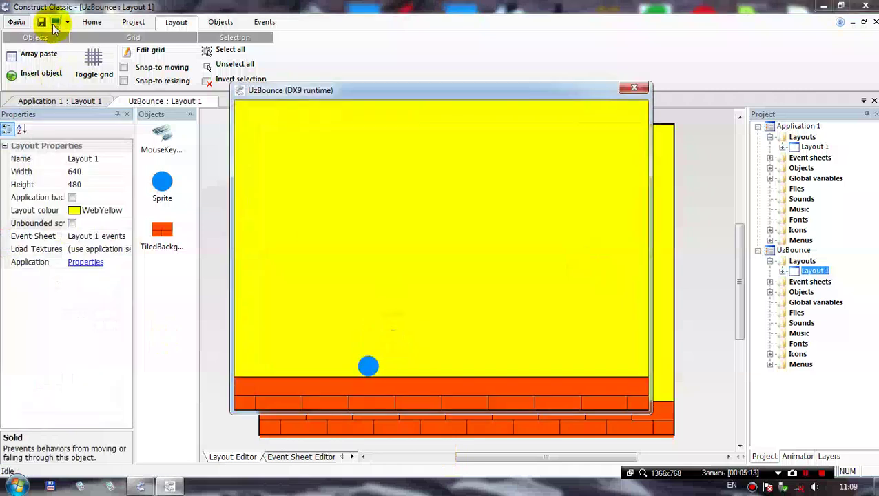
key(Right)
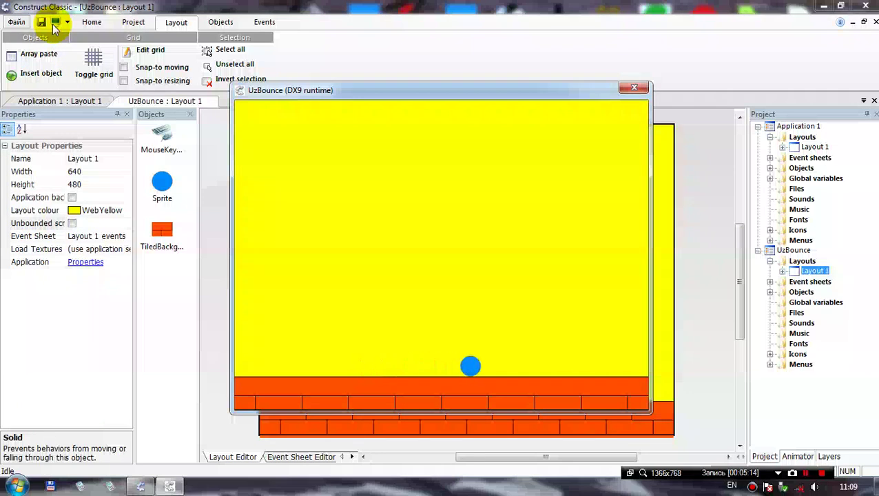
key(Left)
key(Right)
key(Up)
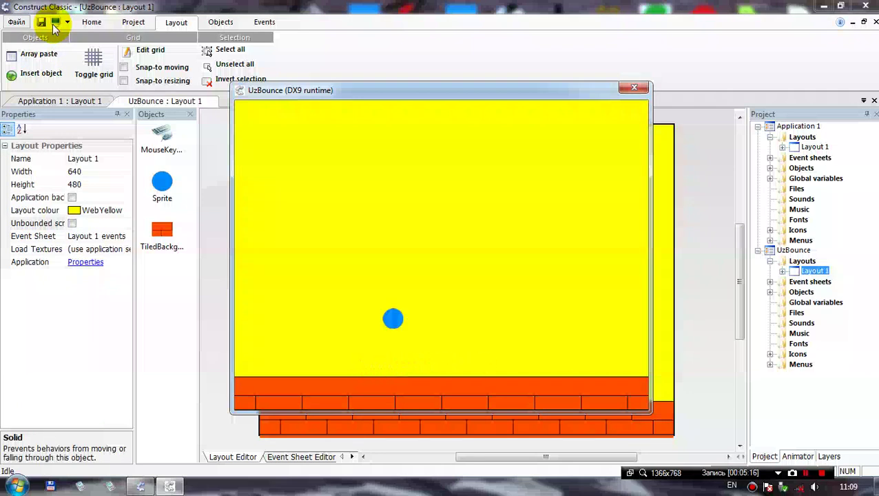
key(Right)
key(Up)
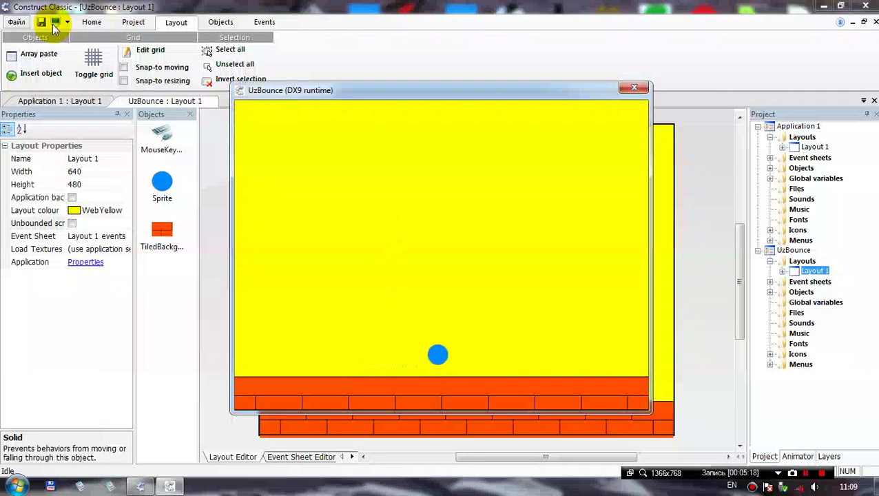
key(Left)
key(Up)
key(Right)
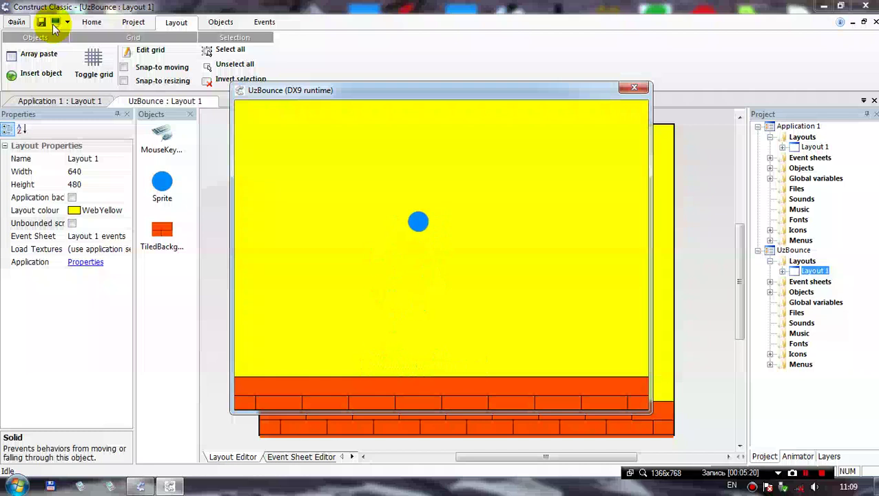
key(Left)
key(Right)
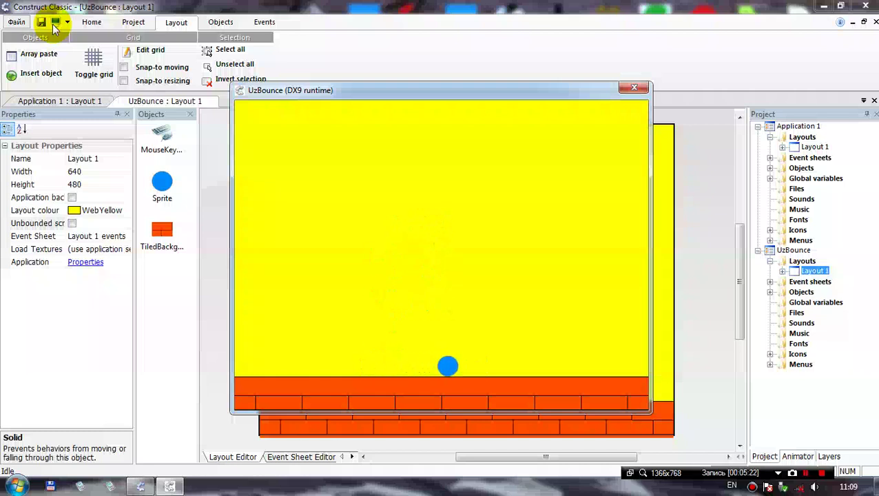
key(Left)
key(Right)
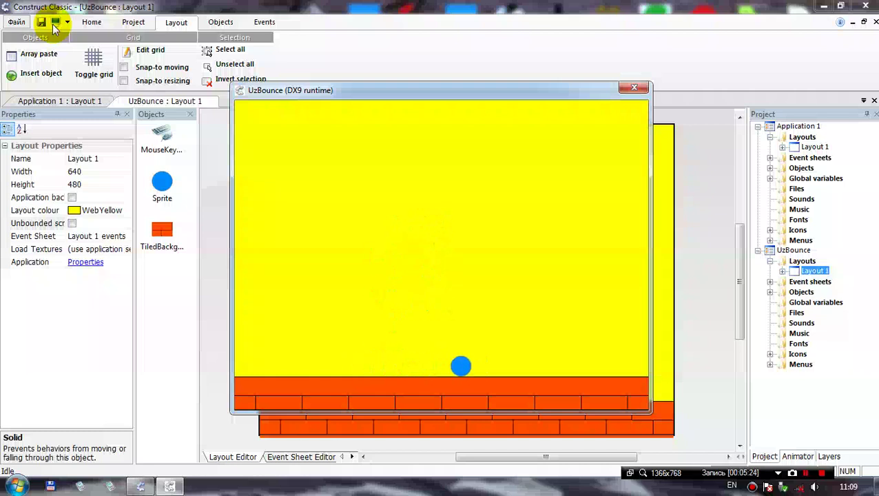
key(Left)
key(Right)
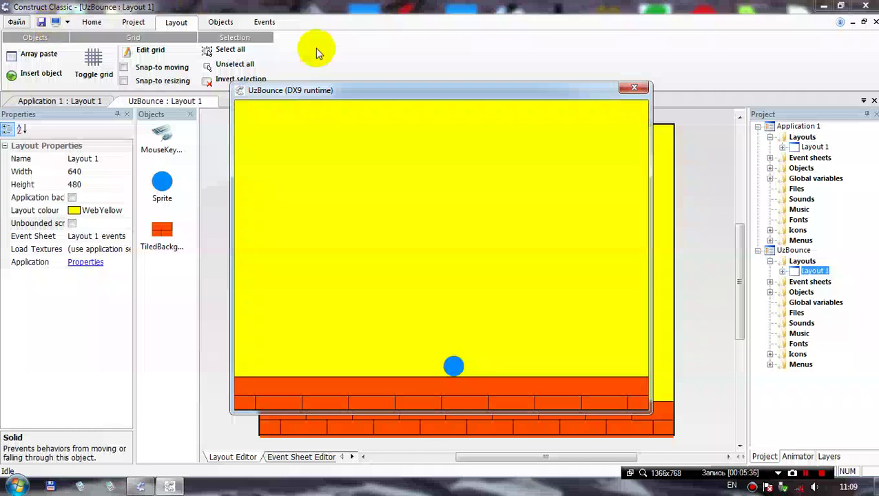
click(632, 89)
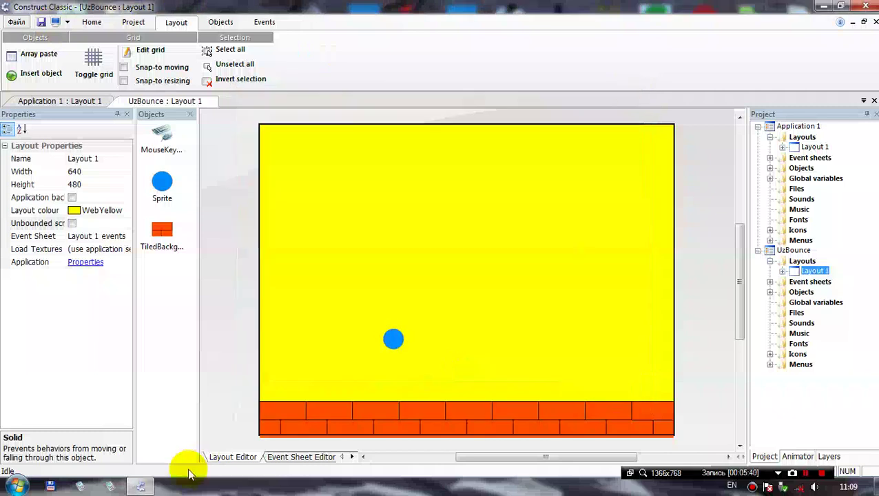
- Add an event in the event sheet with the MouseKeyboard condition On key released for the Left mouse button
click(300, 457)
double_click(412, 261)
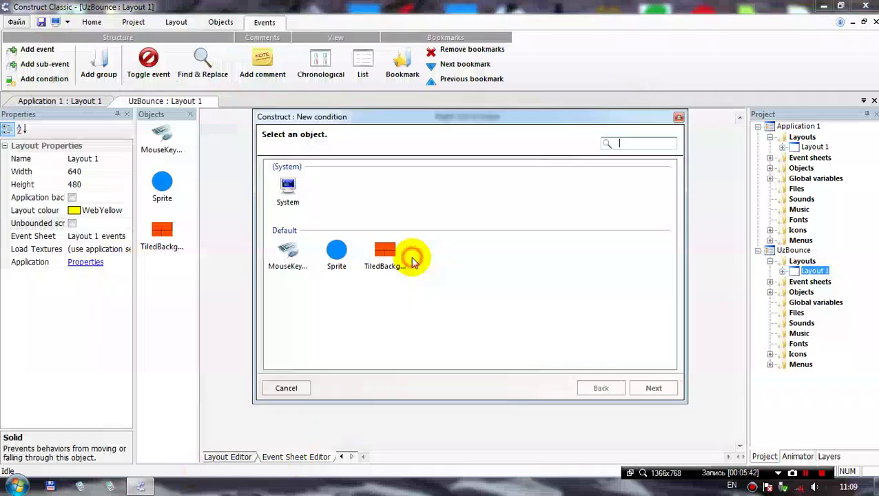
double_click(285, 253)
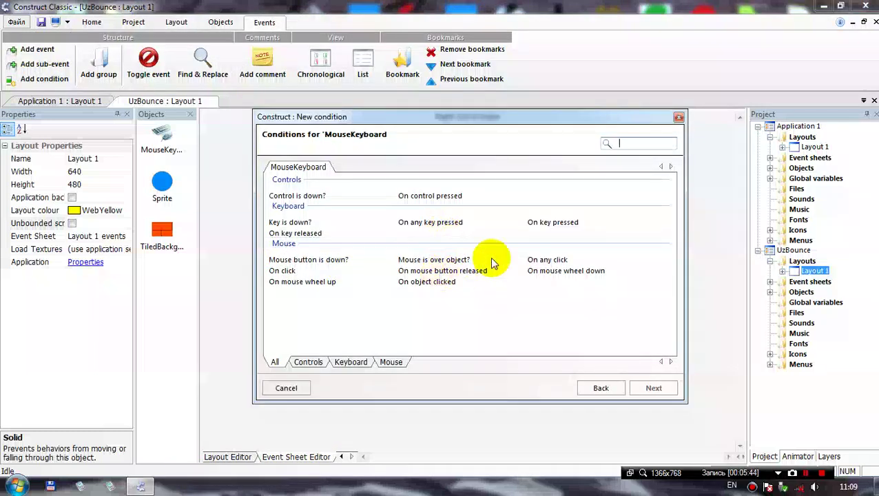
double_click(311, 235)
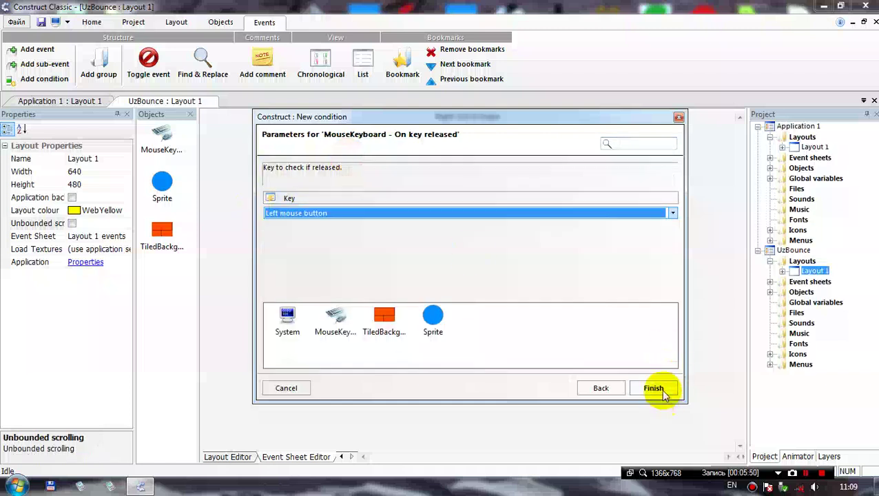
click(348, 215)
click(350, 219)
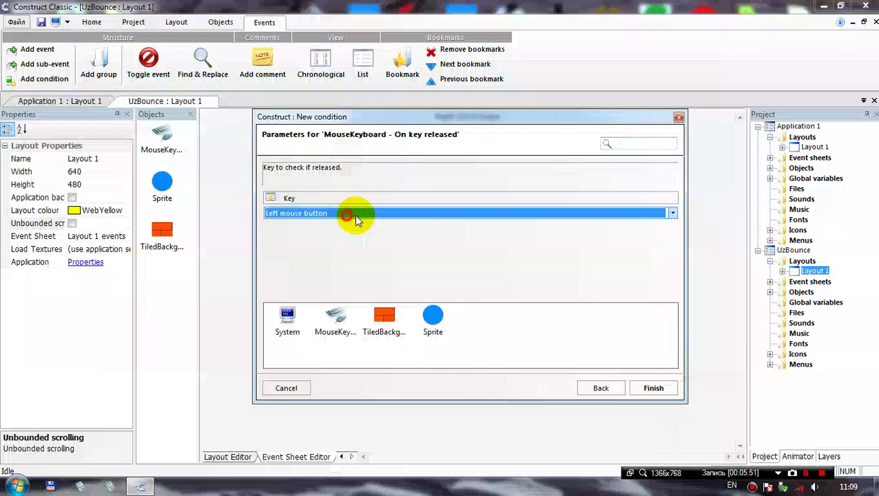
click(634, 386)
- Add a Set X action for the ball sprite to the left mouse button event, with sprite.x as the X value
click(362, 118)
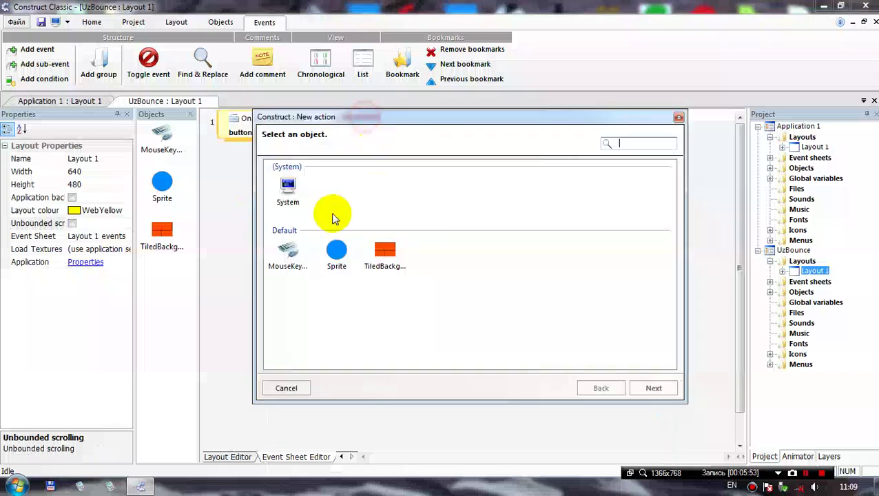
double_click(338, 255)
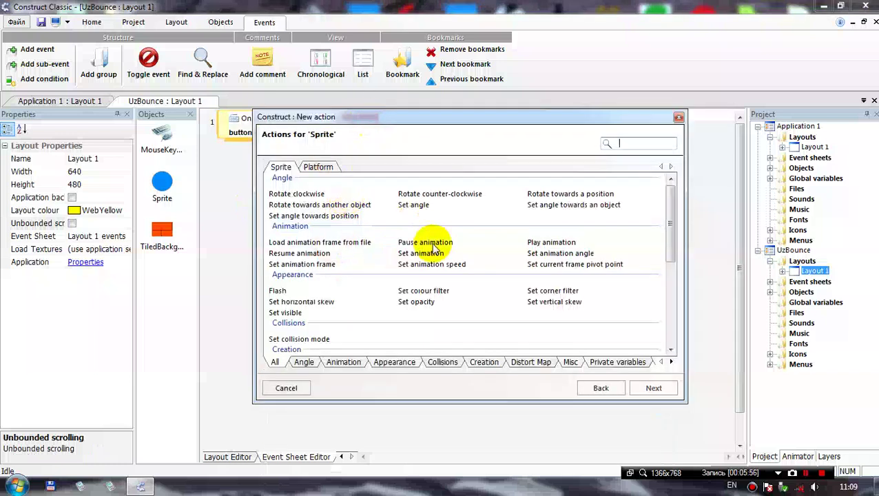
drag(673, 203, 671, 210)
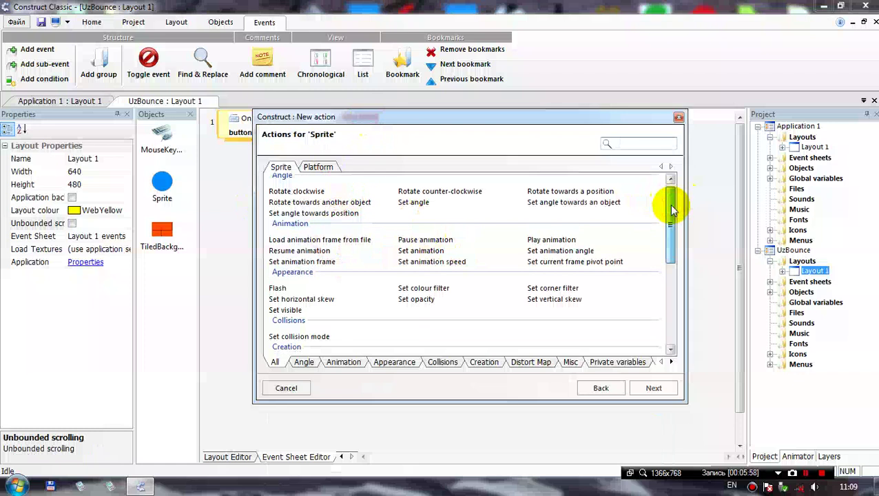
click(327, 167)
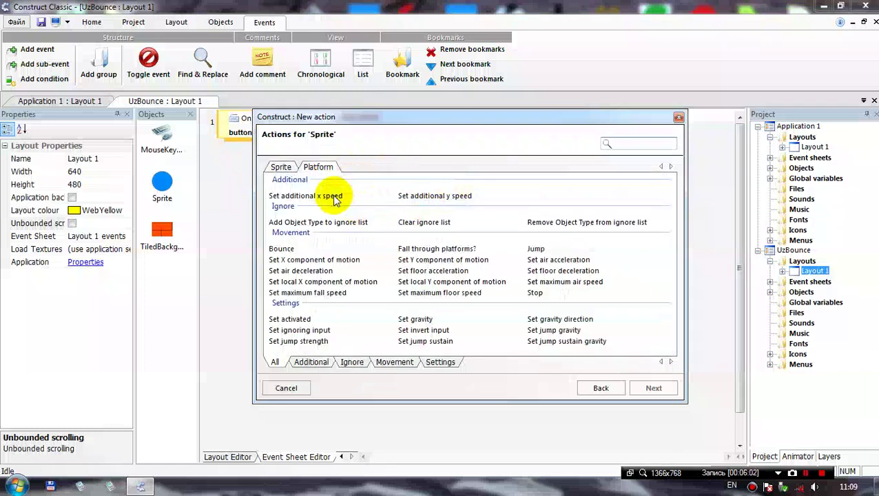
click(290, 167)
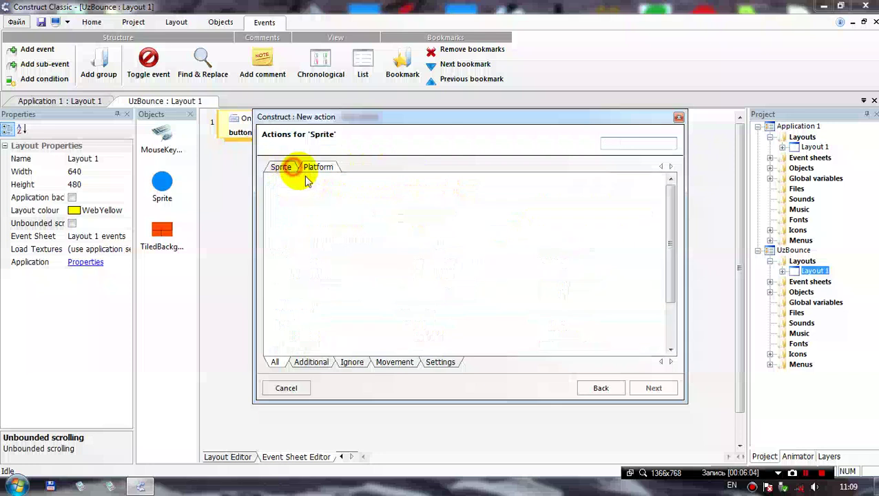
text(s)
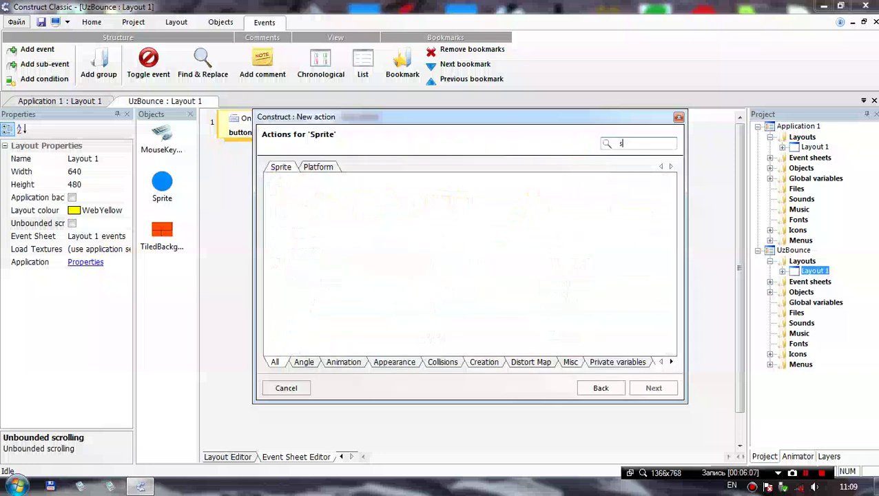
text(et)
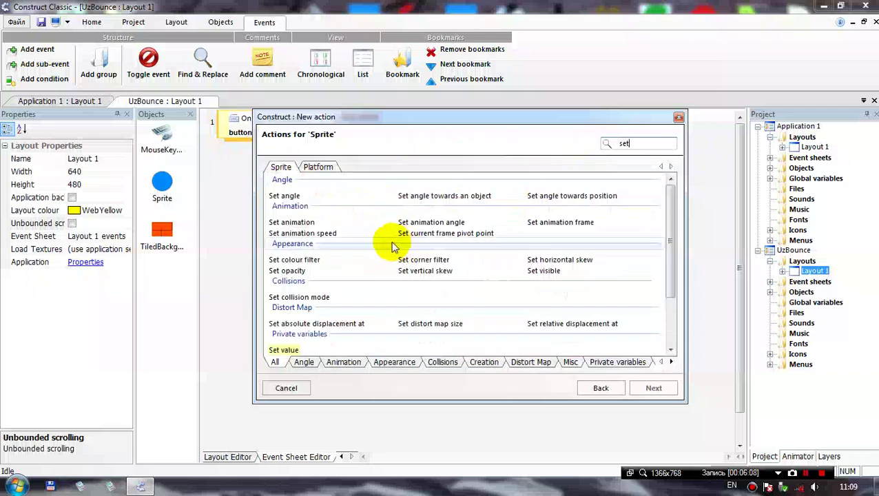
text( x)
click(277, 196)
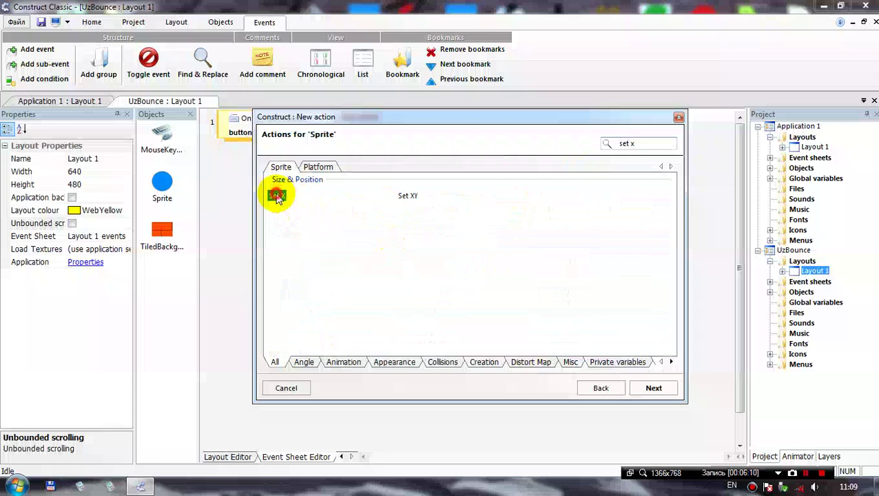
double_click(277, 196)
text(sprite.x)
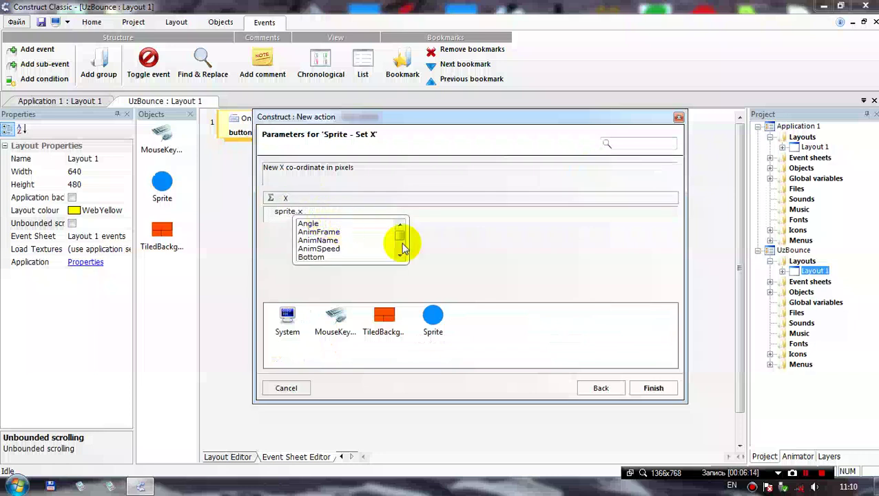
click(660, 390)
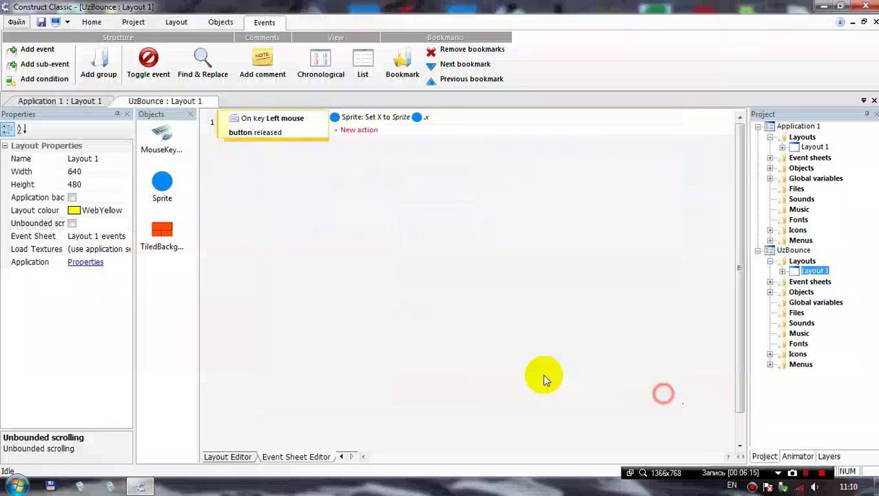
- Run the layout with the new event, test the ball's sideways movement, and close the preview
click(41, 22)
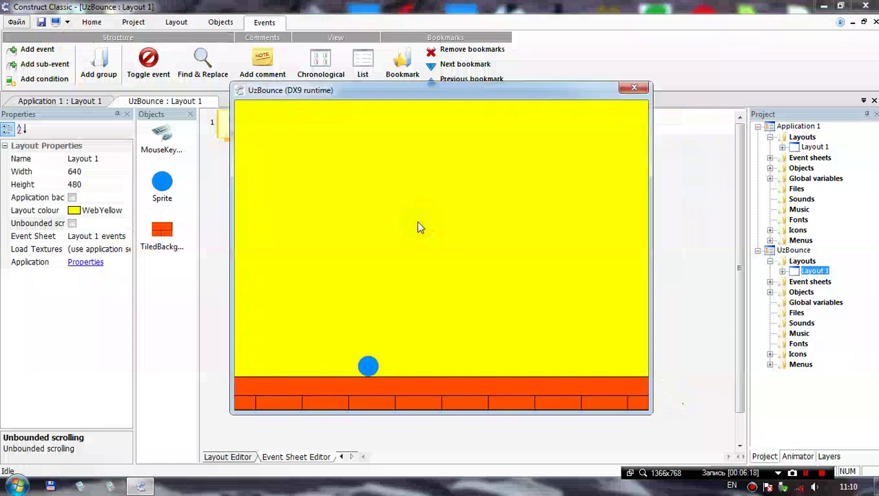
key(Left)
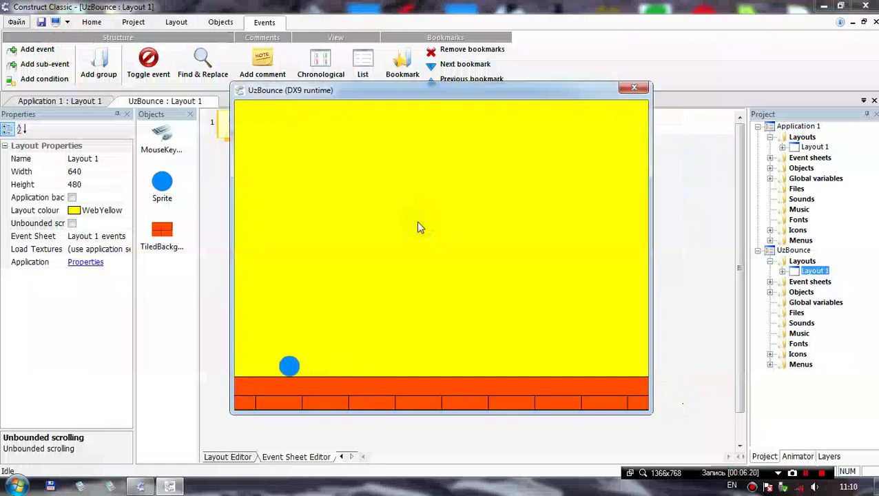
key(Right)
key(Left)
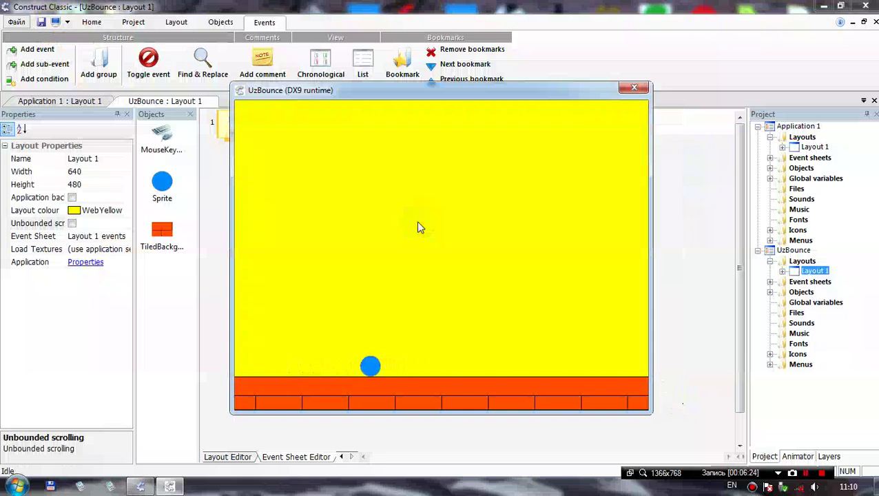
click(634, 89)
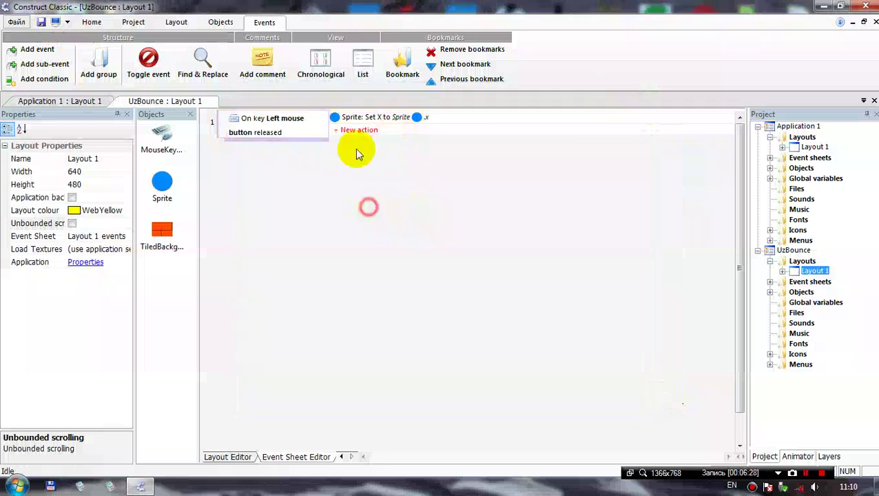